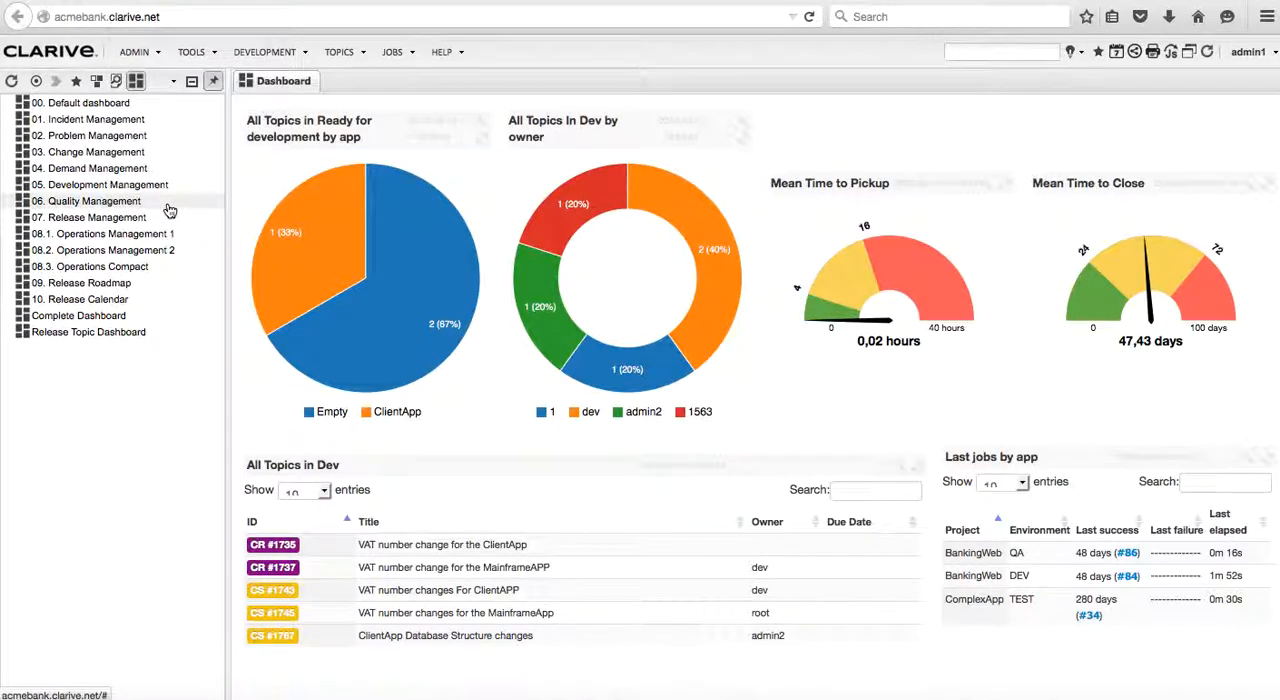
# Filter the rules list by "dashboard" and open the 01. Incident Management rule to view its dashlets
pyautogui.click(309, 131)
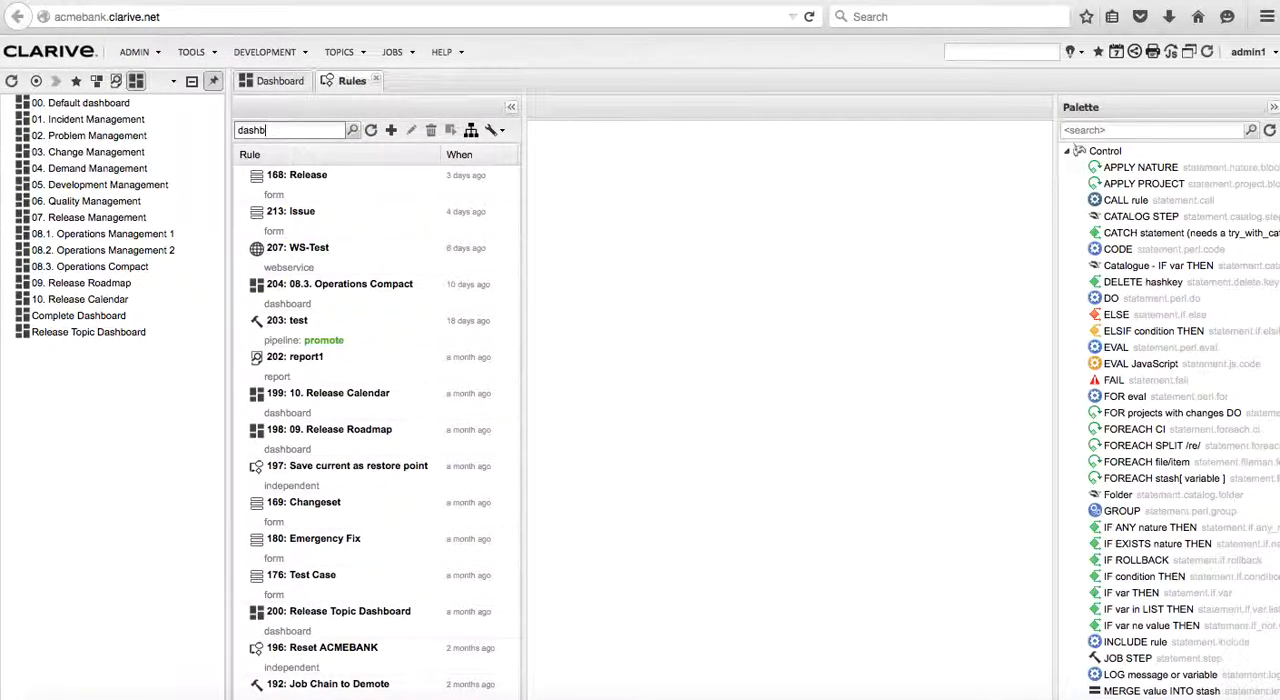
pyautogui.write('dashboard')
pyautogui.click(353, 130)
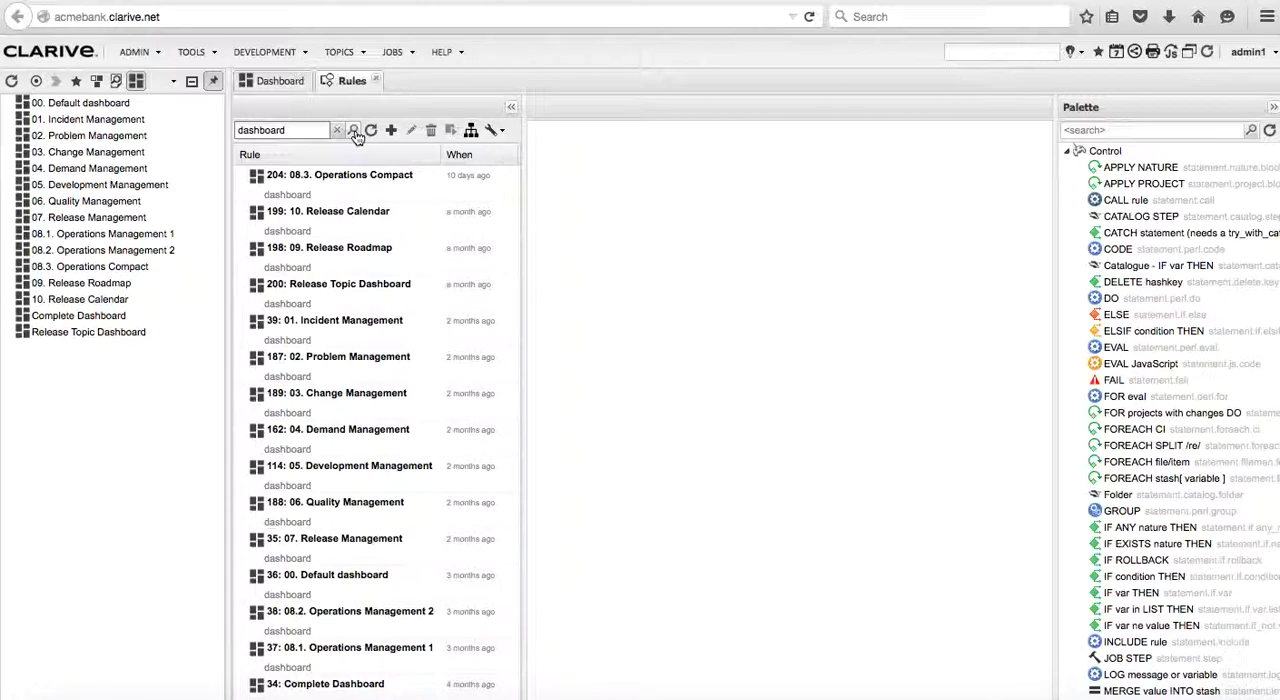
pyautogui.click(380, 326)
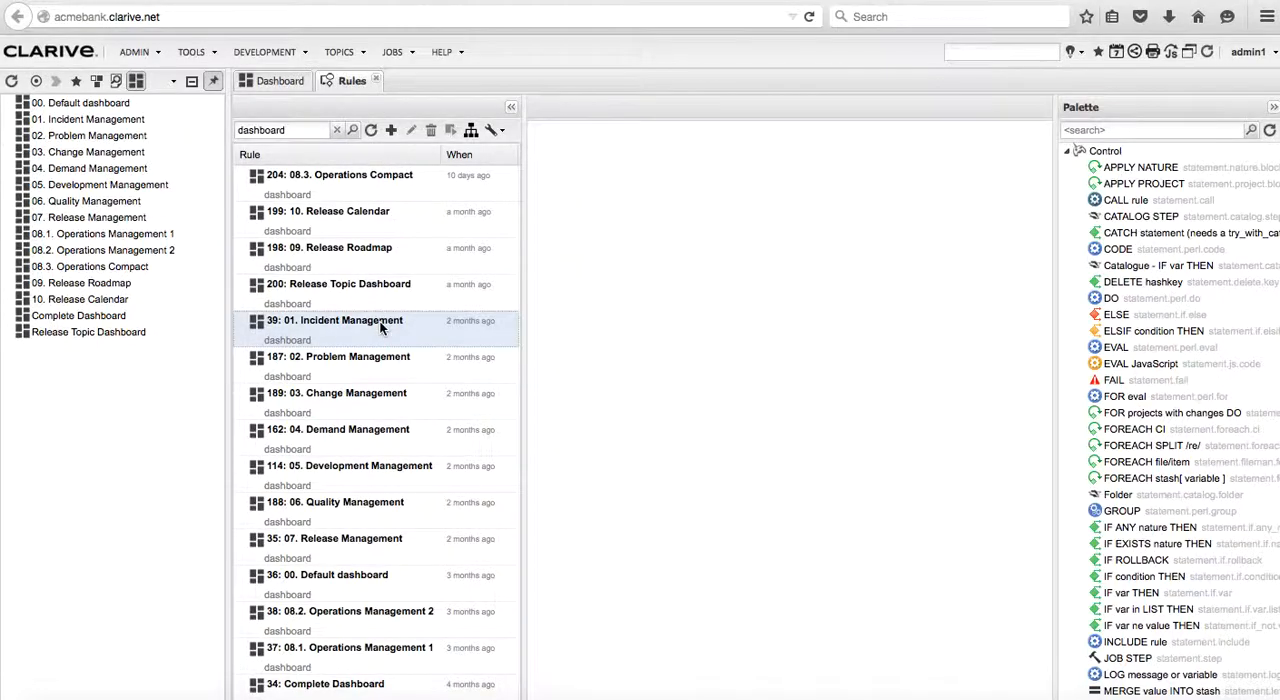
pyautogui.doubleClick(380, 326)
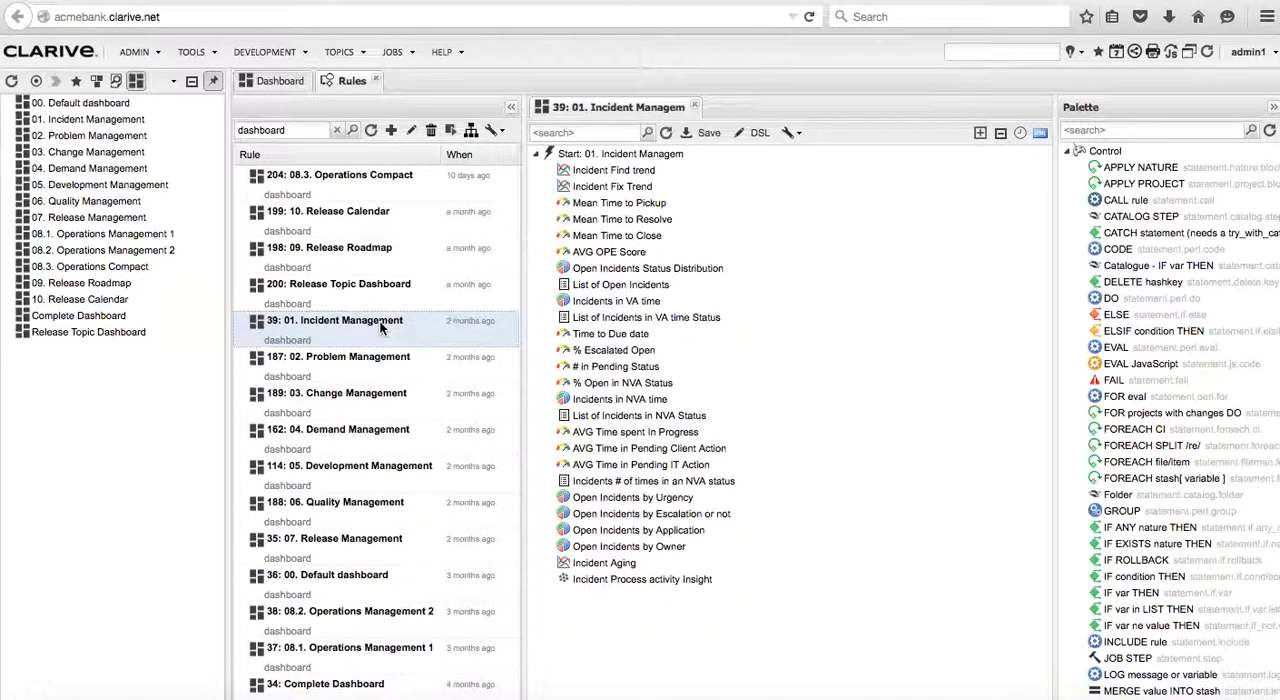
# Create a new rule named my_new_dashboard with the type Dashboard
pyautogui.click(391, 132)
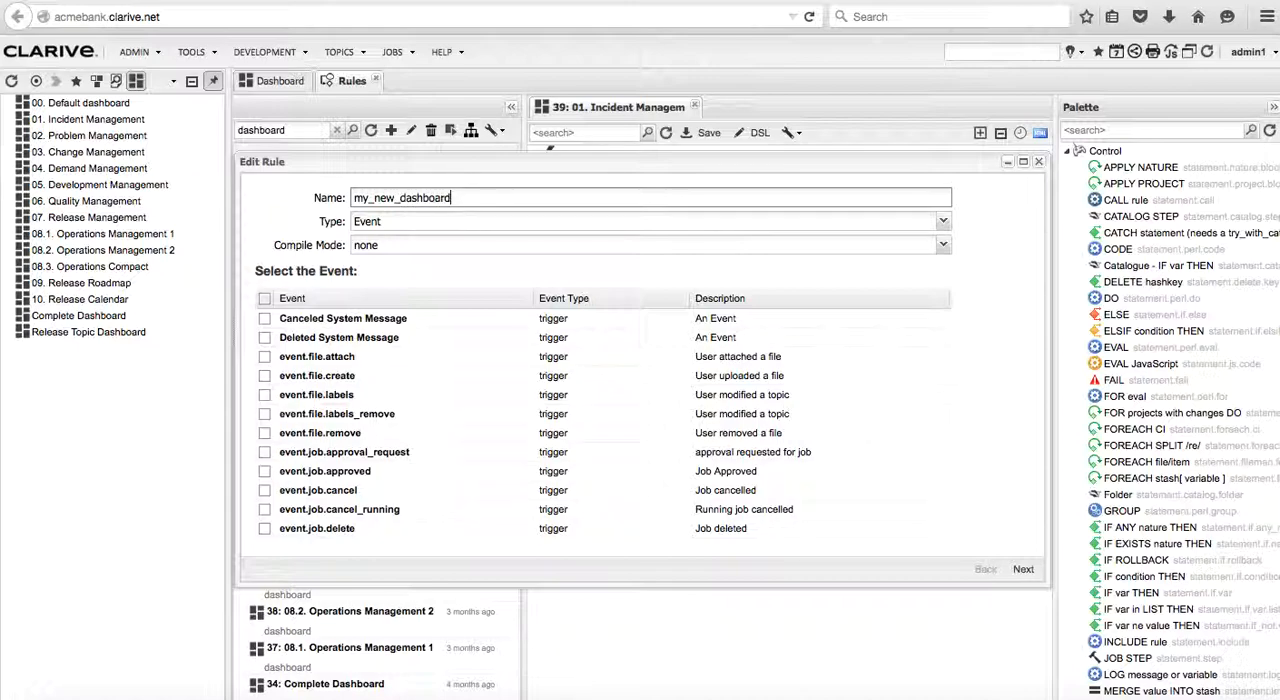
pyautogui.click(943, 222)
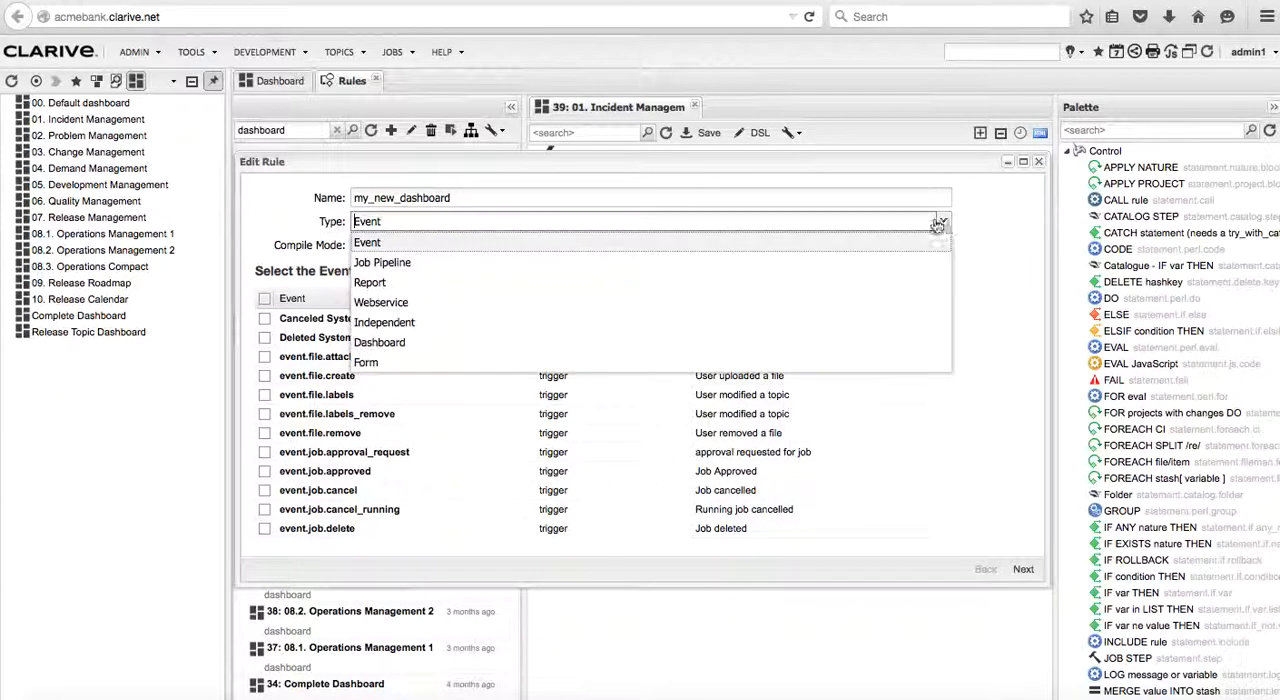
pyautogui.click(450, 342)
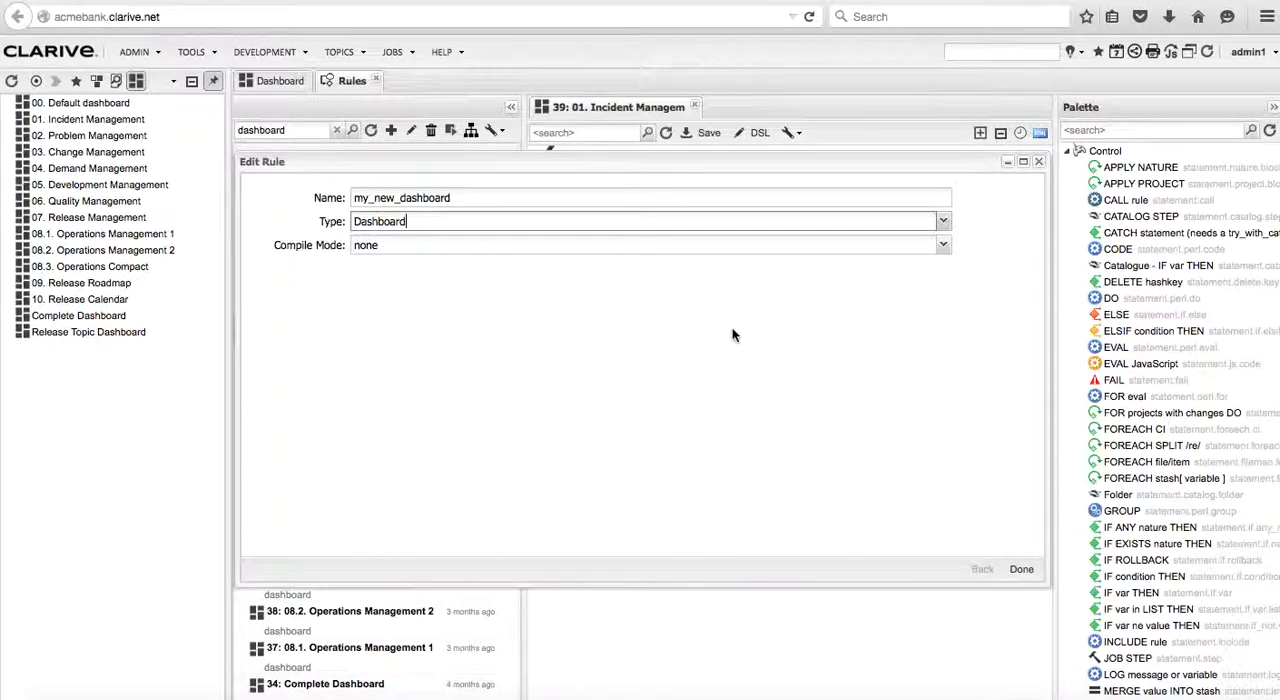
pyautogui.click(1021, 569)
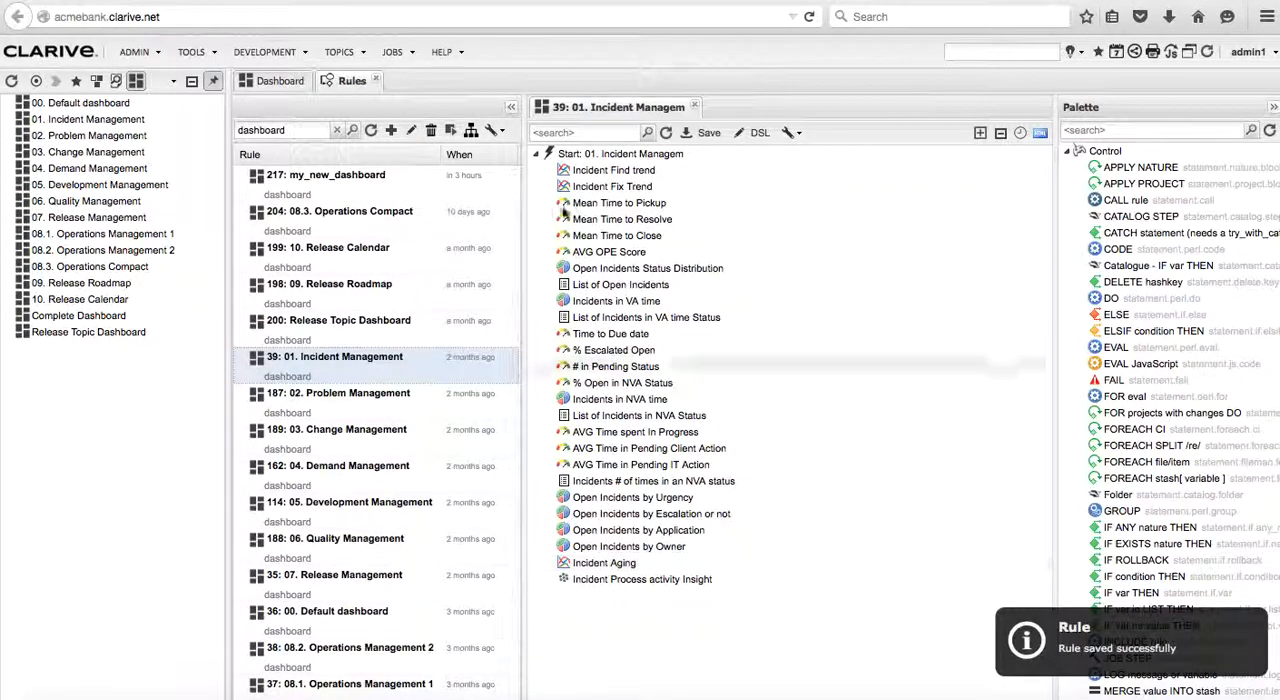
# Open the my_new_dashboard rule and add a List topics dashlet under its start node
pyautogui.doubleClick(420, 177)
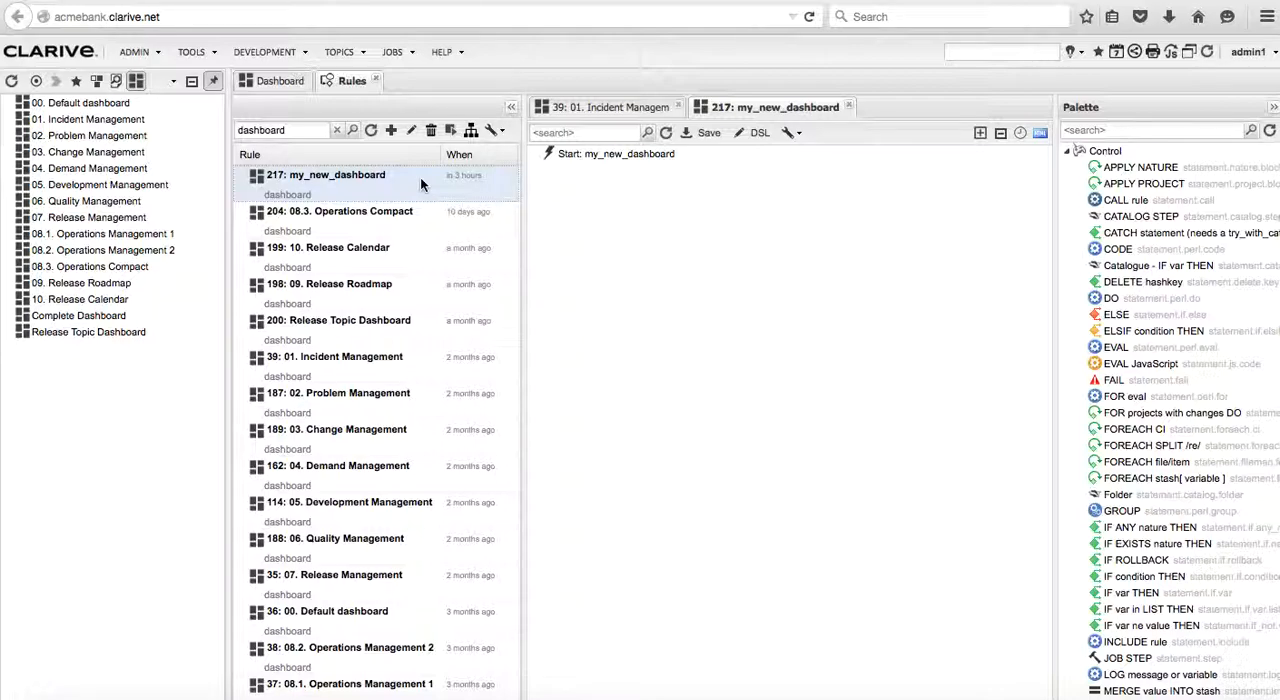
pyautogui.click(1067, 152)
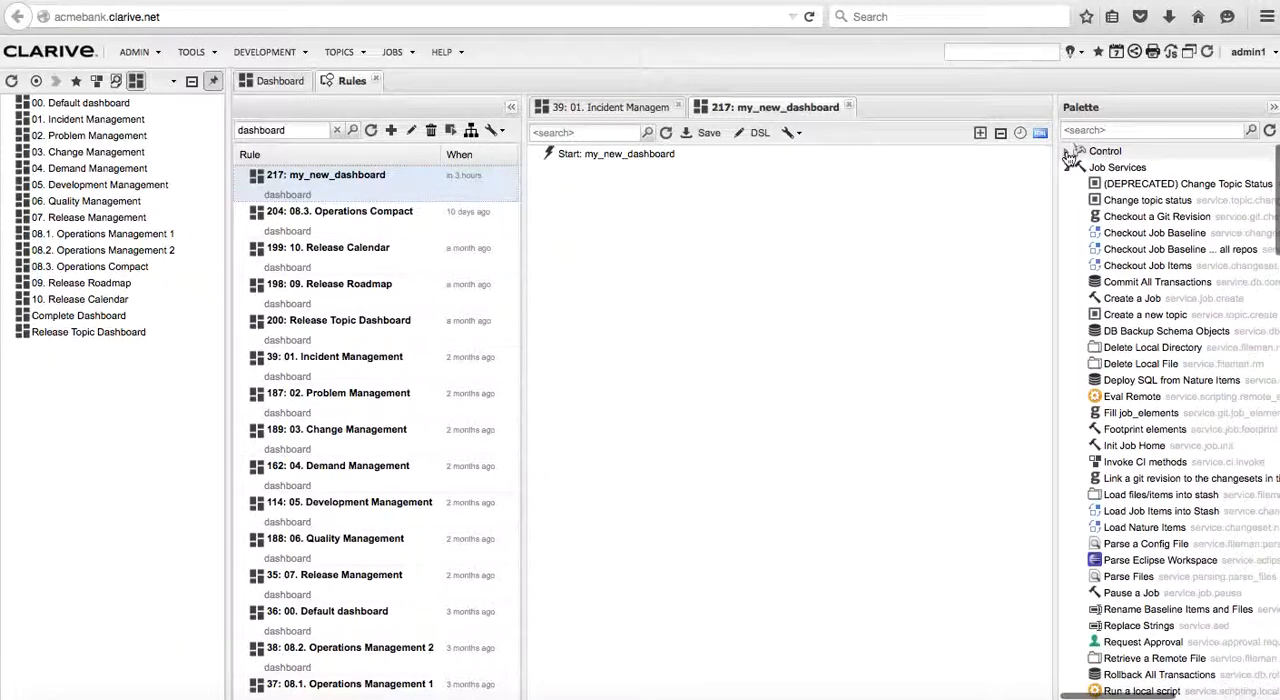
pyautogui.click(1068, 168)
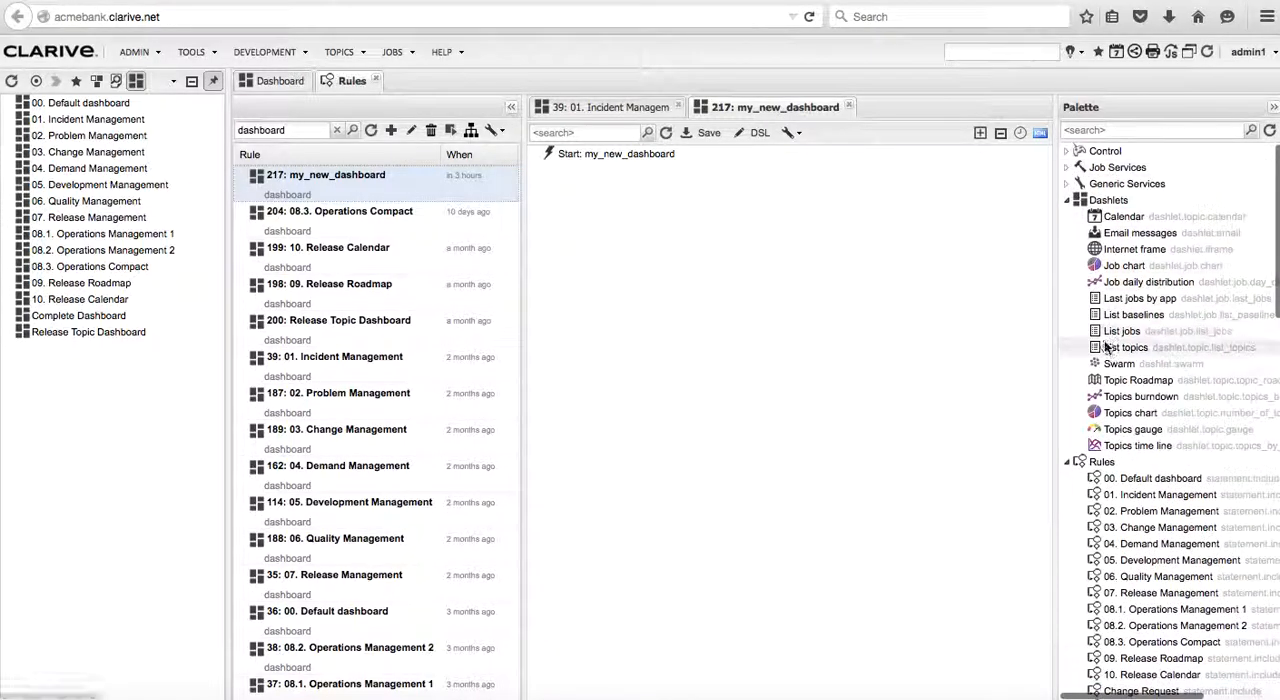
pyautogui.click(1067, 462)
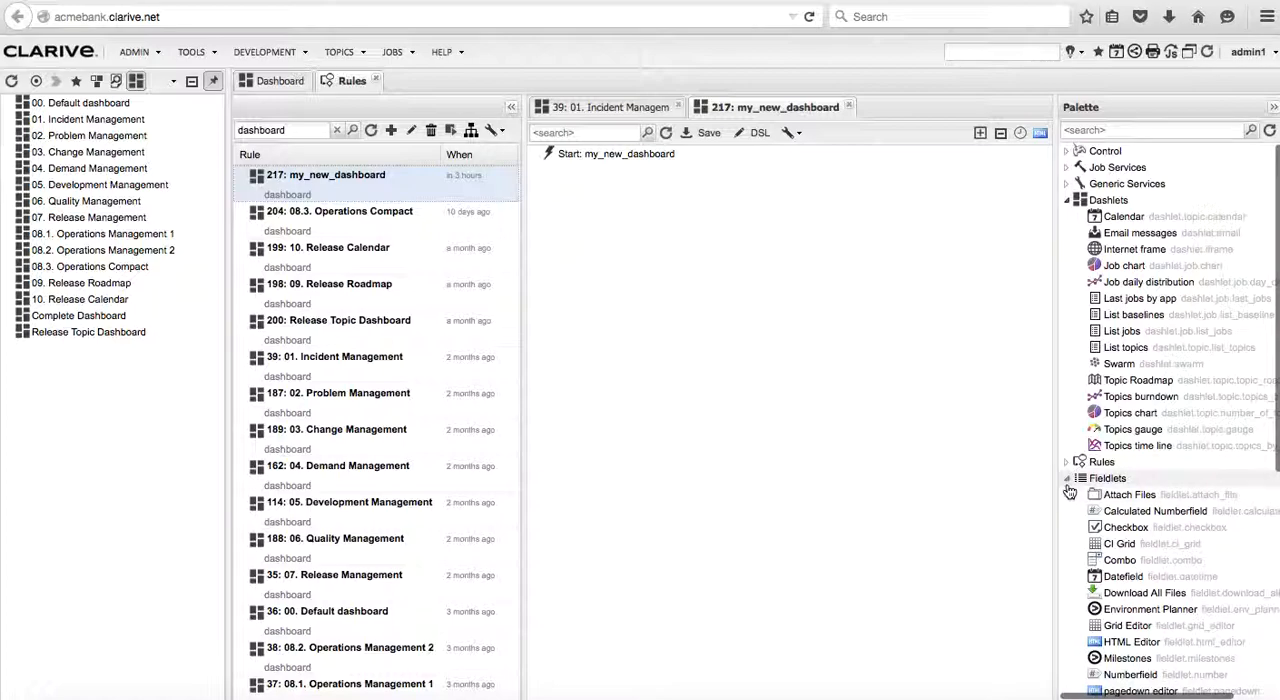
pyautogui.click(1067, 478)
pyautogui.moveTo(1112, 348); pyautogui.dragTo(550, 153)
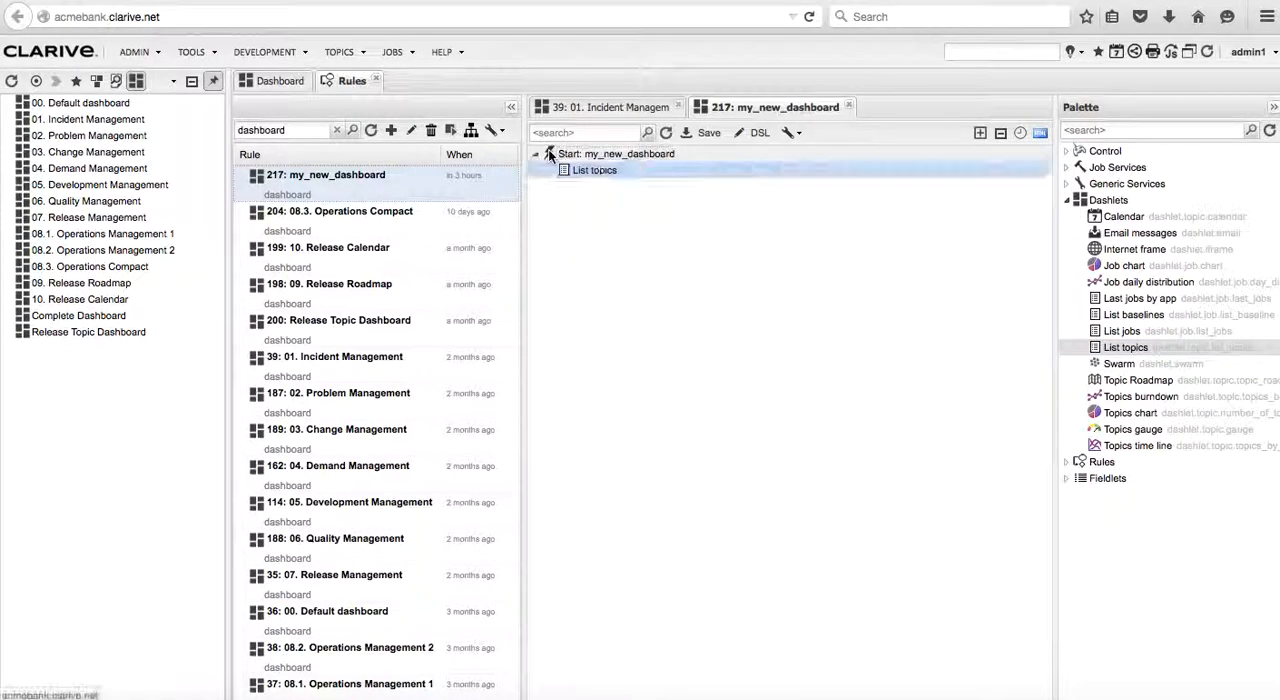
# Open the List topics dashlet's settings and restrict its topics to the Incident category
pyautogui.doubleClick(604, 172)
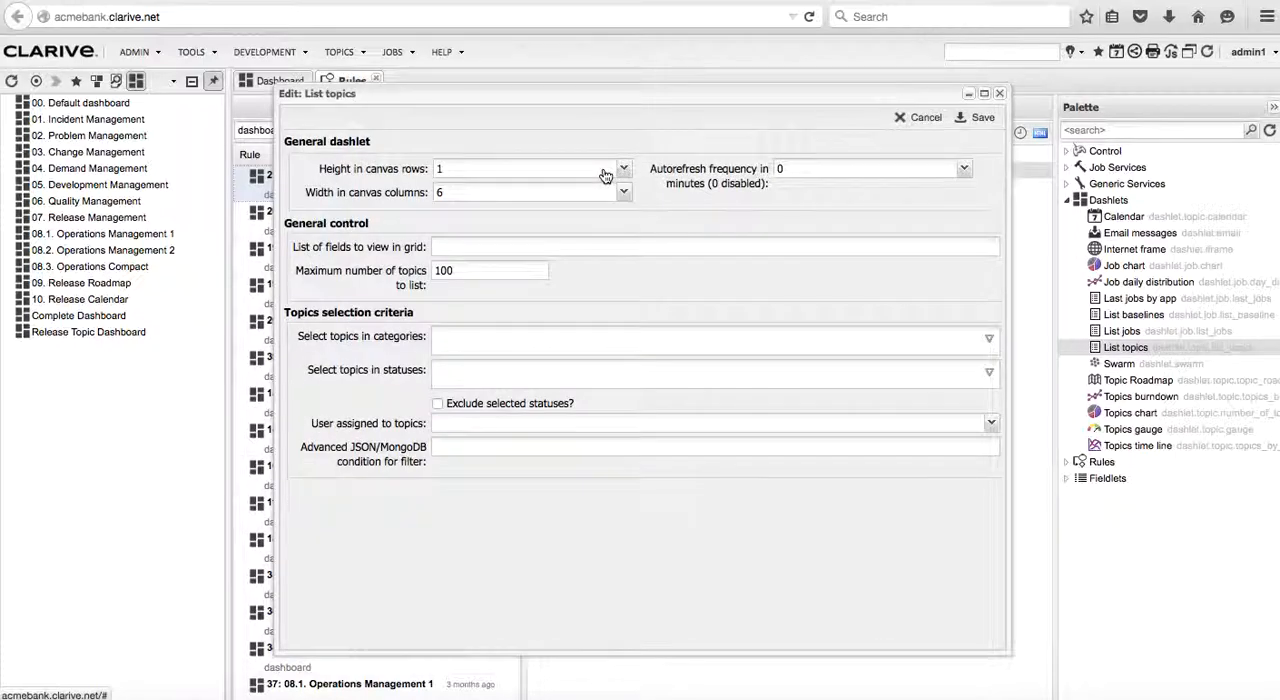
pyautogui.click(477, 336)
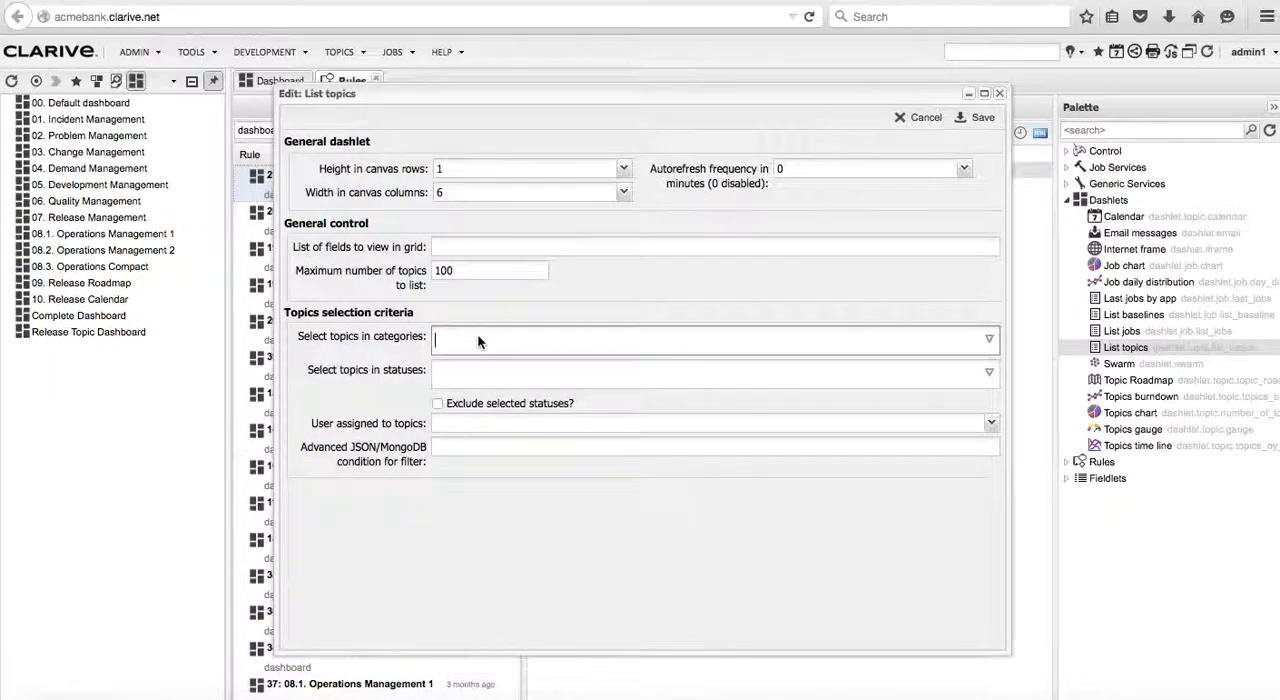
pyautogui.click(988, 341)
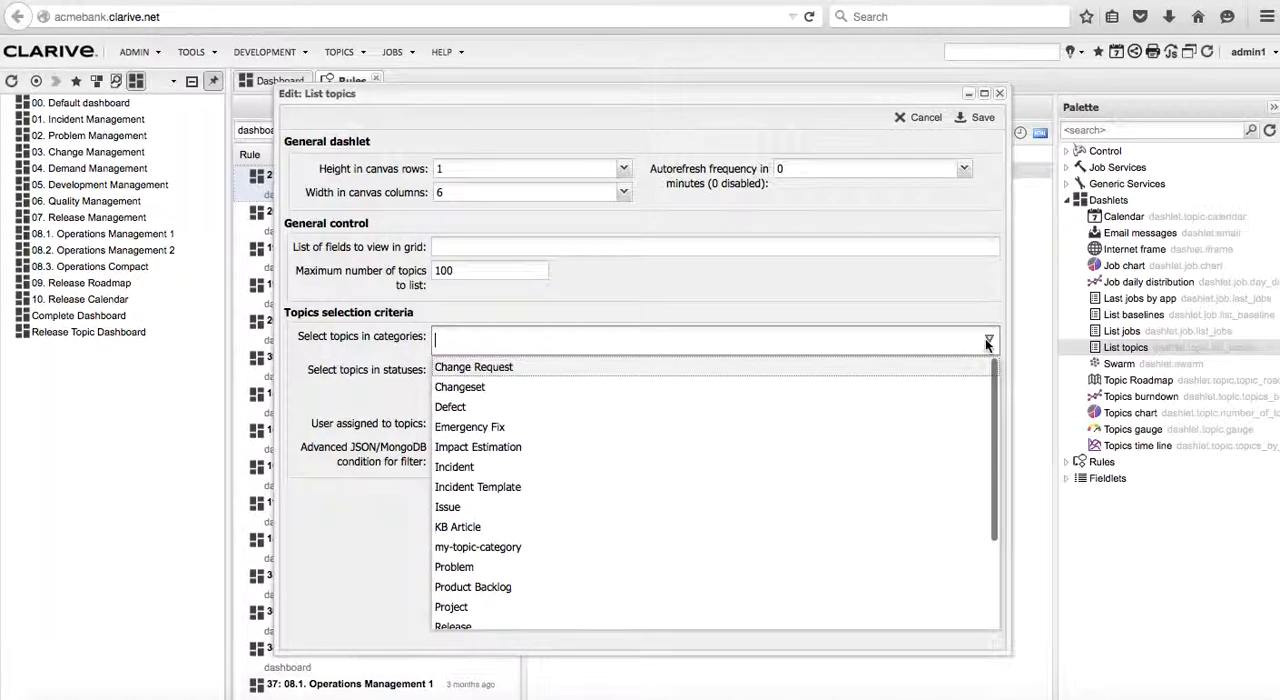
pyautogui.click(483, 467)
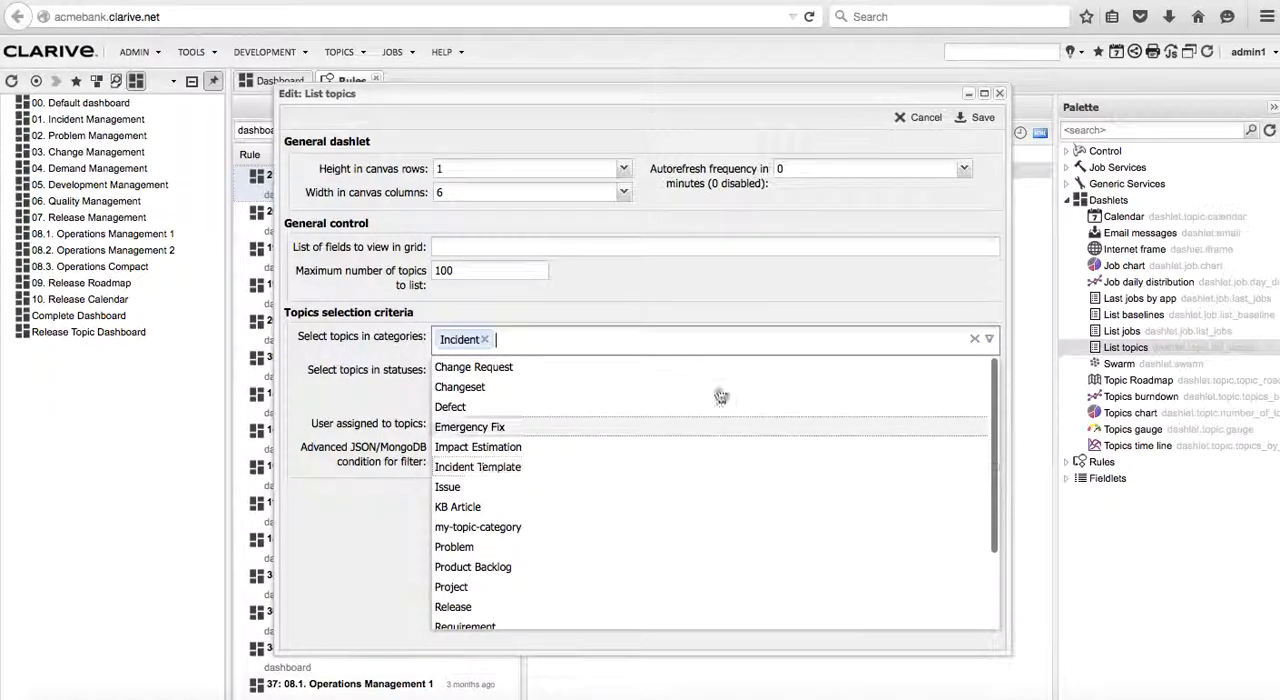
pyautogui.click(405, 402)
# Select the statuses Assigned, In Progress, Pending CR, Pending IT Action and Resolved for the List topics dashlet
pyautogui.click(988, 374)
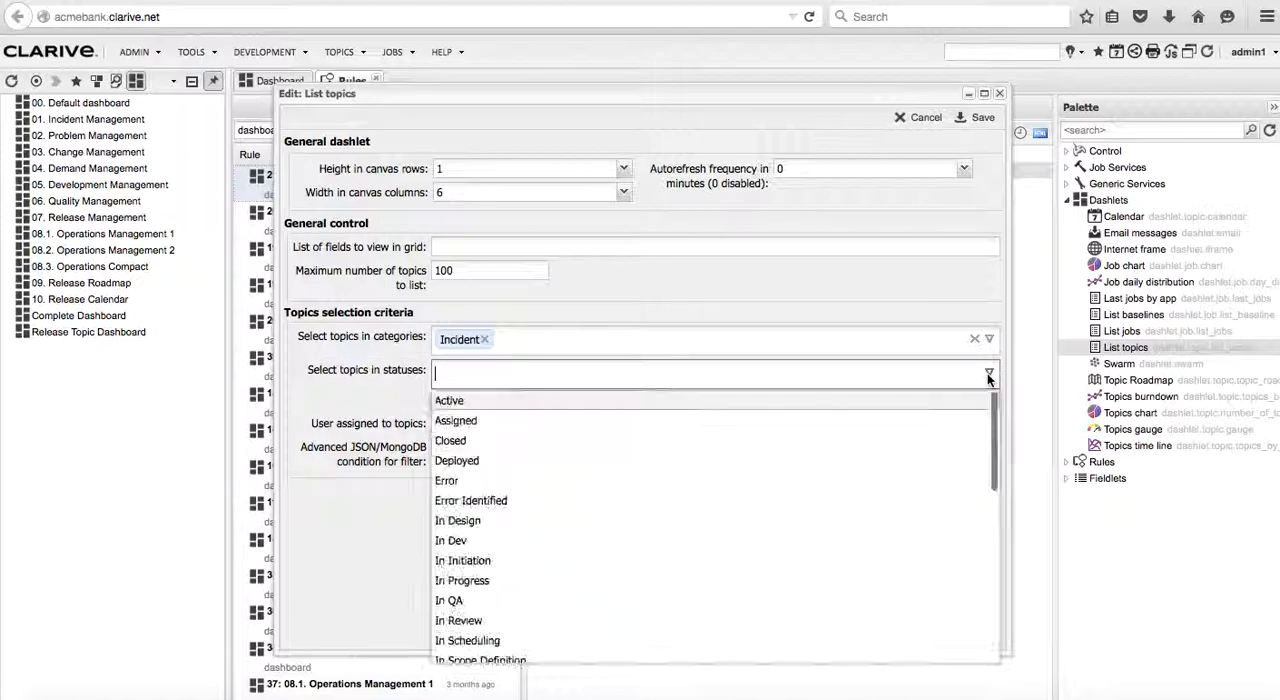
pyautogui.click(618, 428)
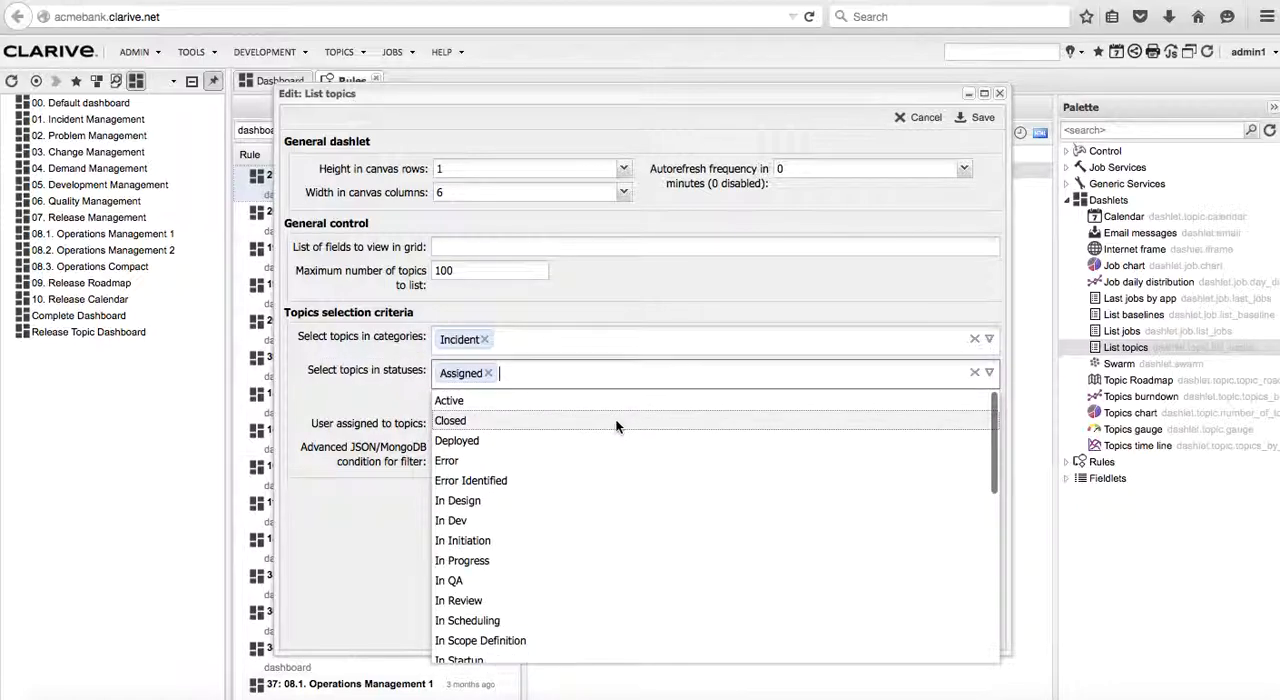
pyautogui.click(535, 565)
pyautogui.scroll(-5, 535, 565)
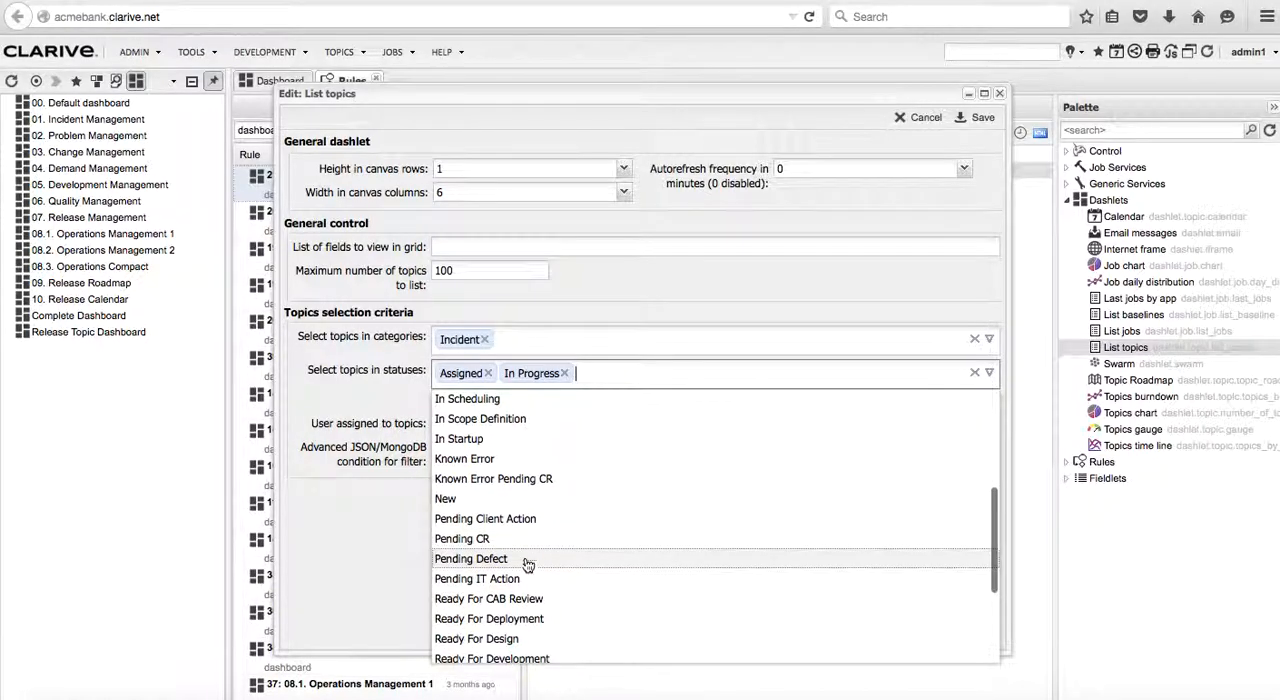
pyautogui.click(506, 540)
pyautogui.click(511, 562)
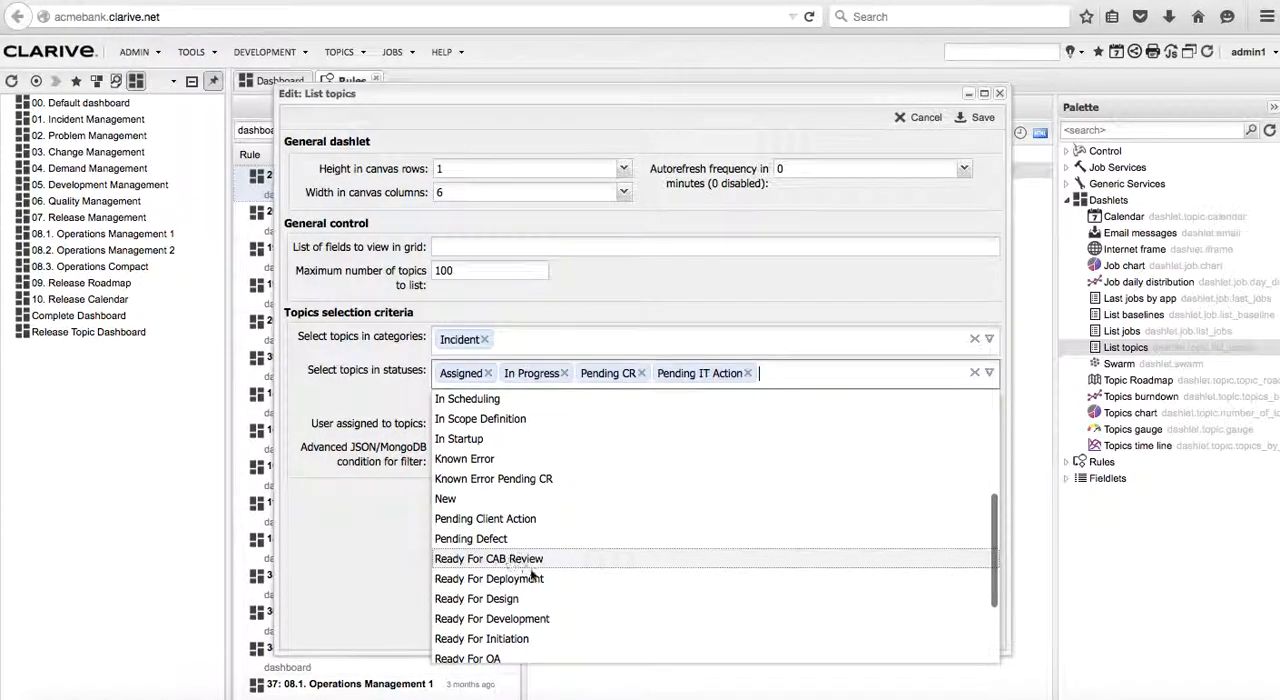
pyautogui.scroll(-3, 540, 600)
pyautogui.click(458, 653)
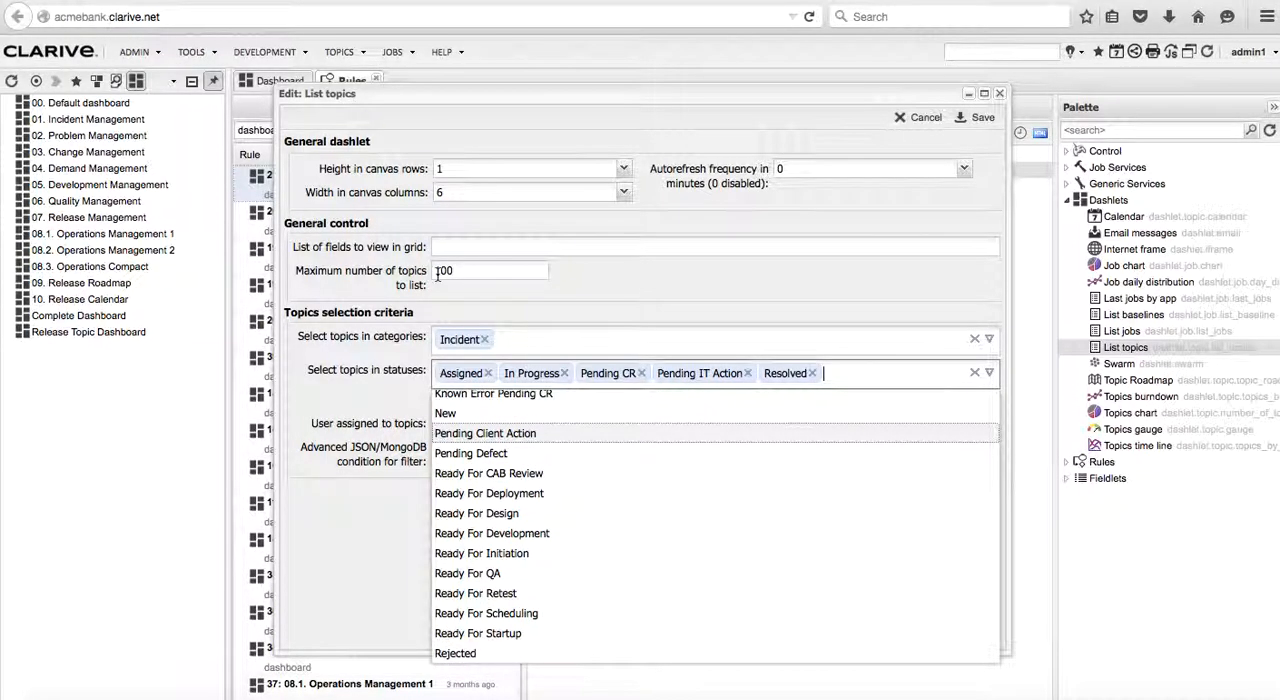
# Set the List topics grid fields to title;description;name_status;due_date and save the dashlet
pyautogui.click(456, 250)
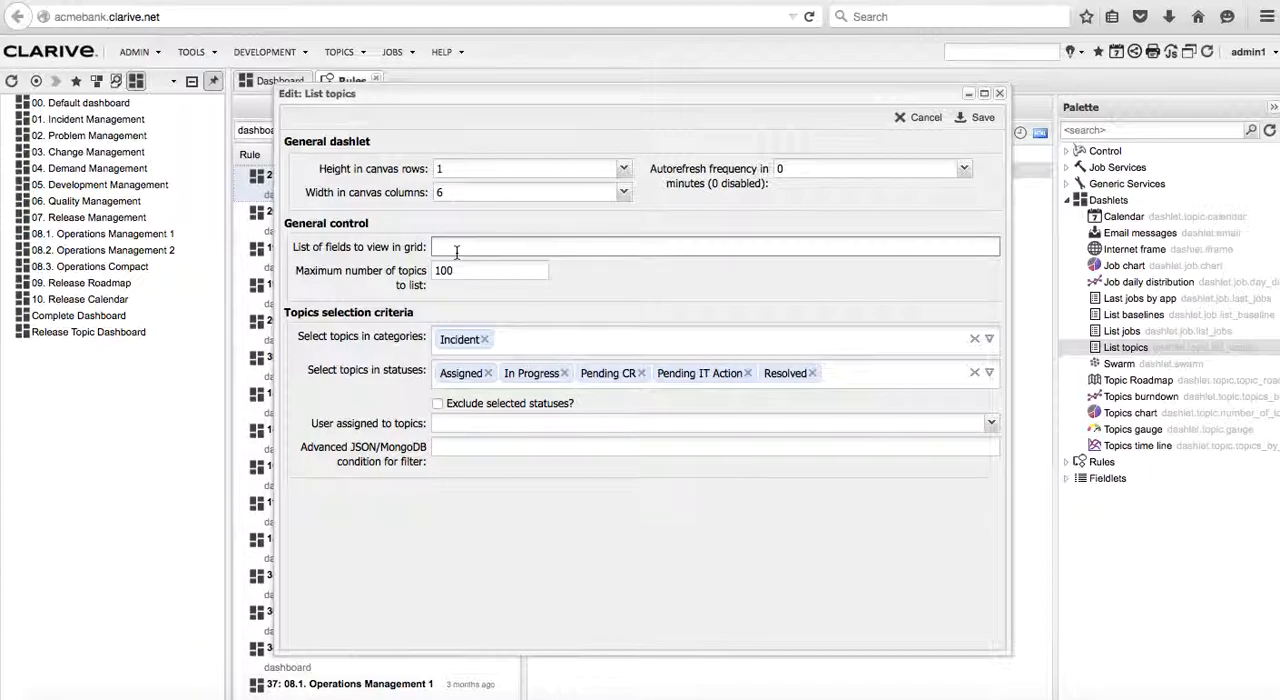
pyautogui.write('title,des')
pyautogui.press('BackSpace')
pyautogui.press('BackSpace')
pyautogui.press('BackSpace')
pyautogui.write(';description;name_status;d')
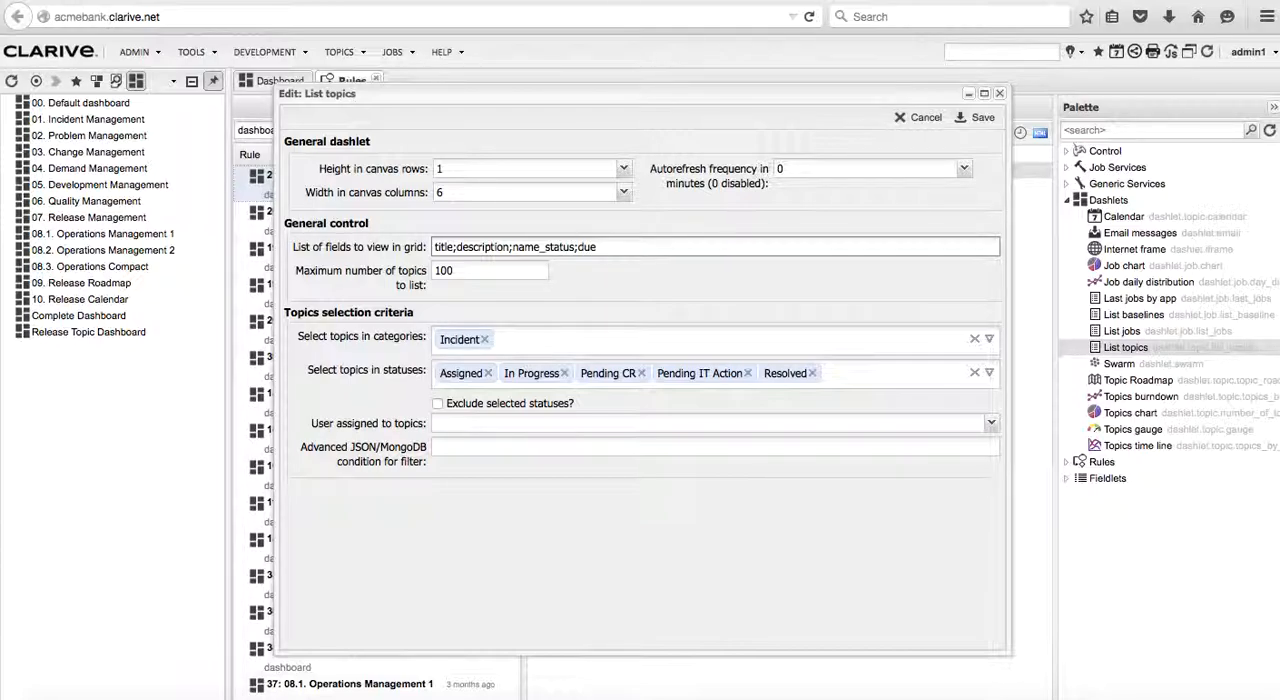
pyautogui.write('ue_date')
pyautogui.click(979, 120)
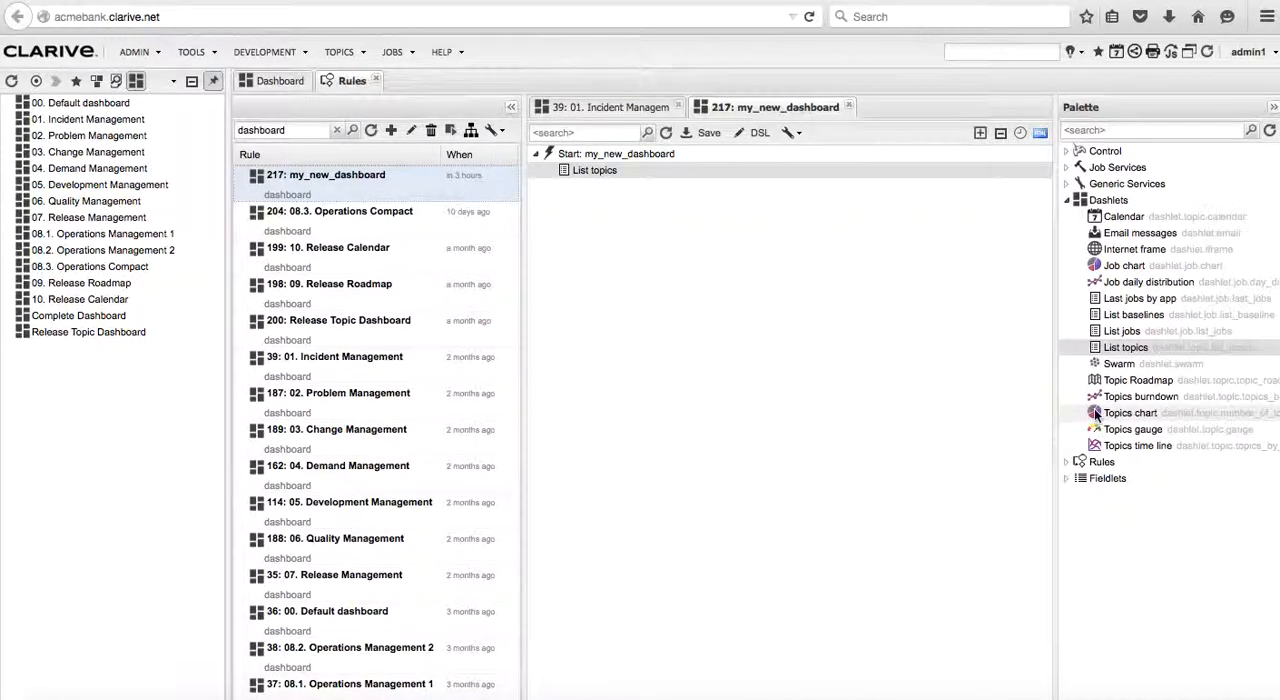
# Add a Topics chart dashlet to my_new_dashboard and set its grouping field to category_status.name
pyautogui.moveTo(1096, 415); pyautogui.dragTo(550, 156)
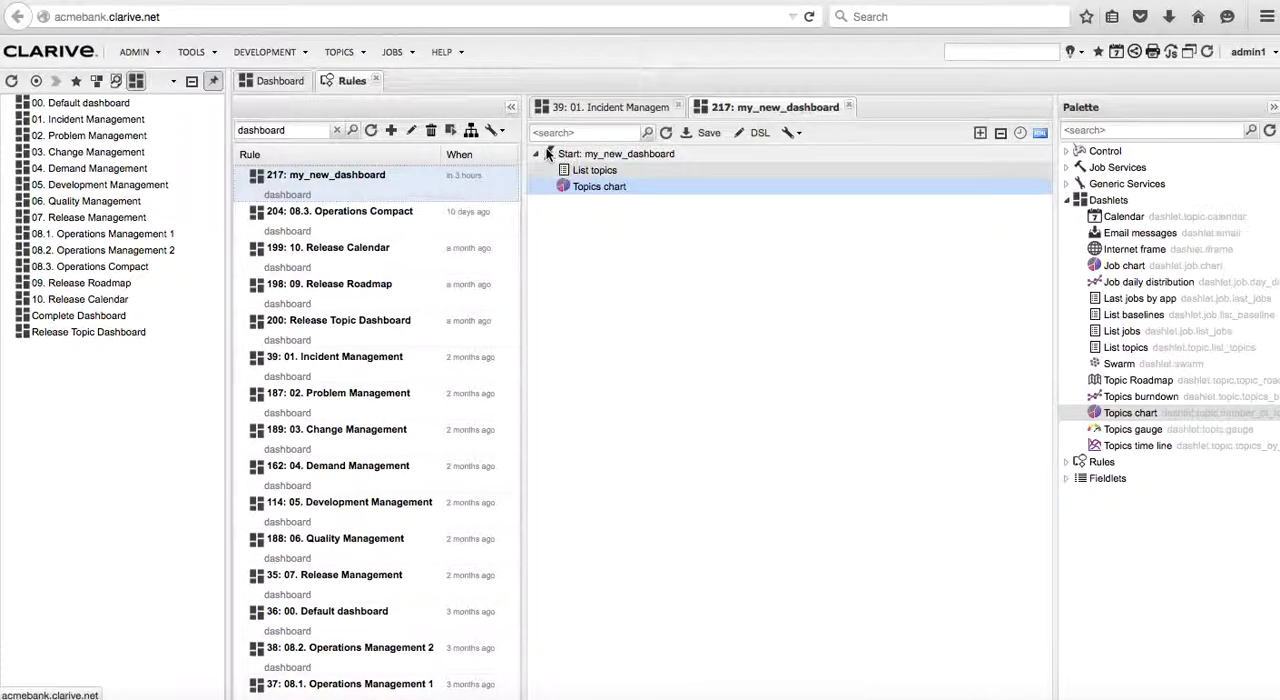
pyautogui.doubleClick(594, 190)
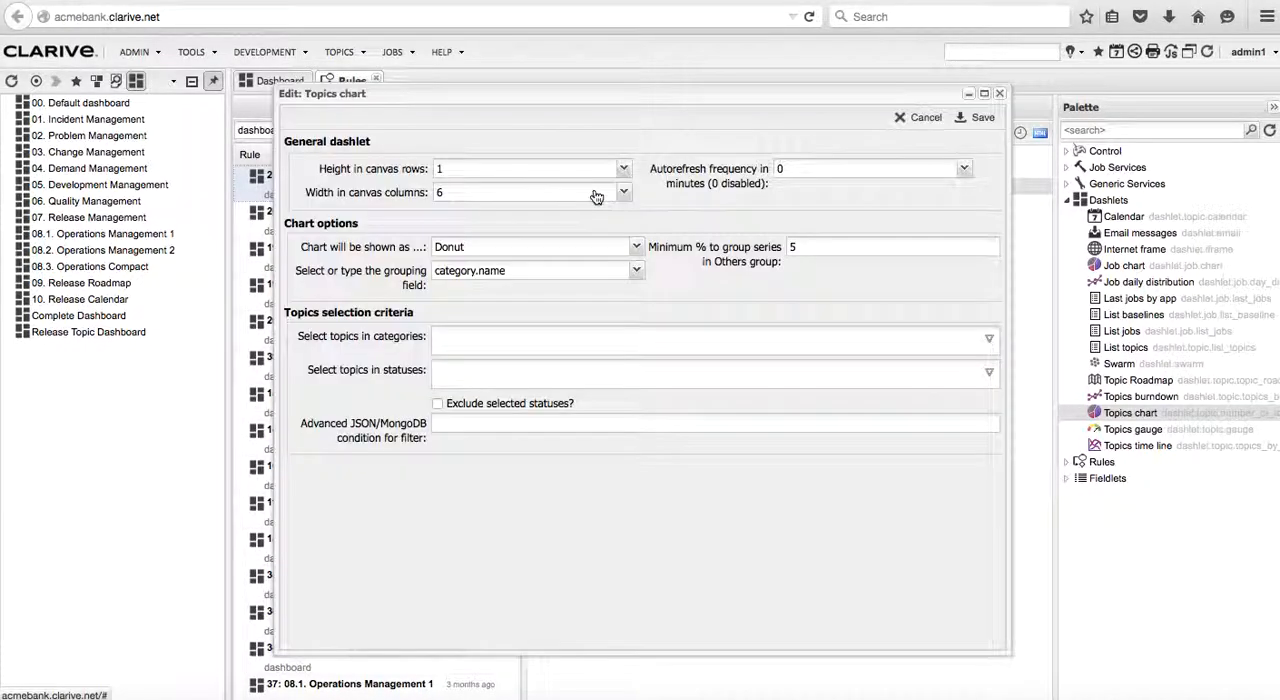
pyautogui.click(637, 272)
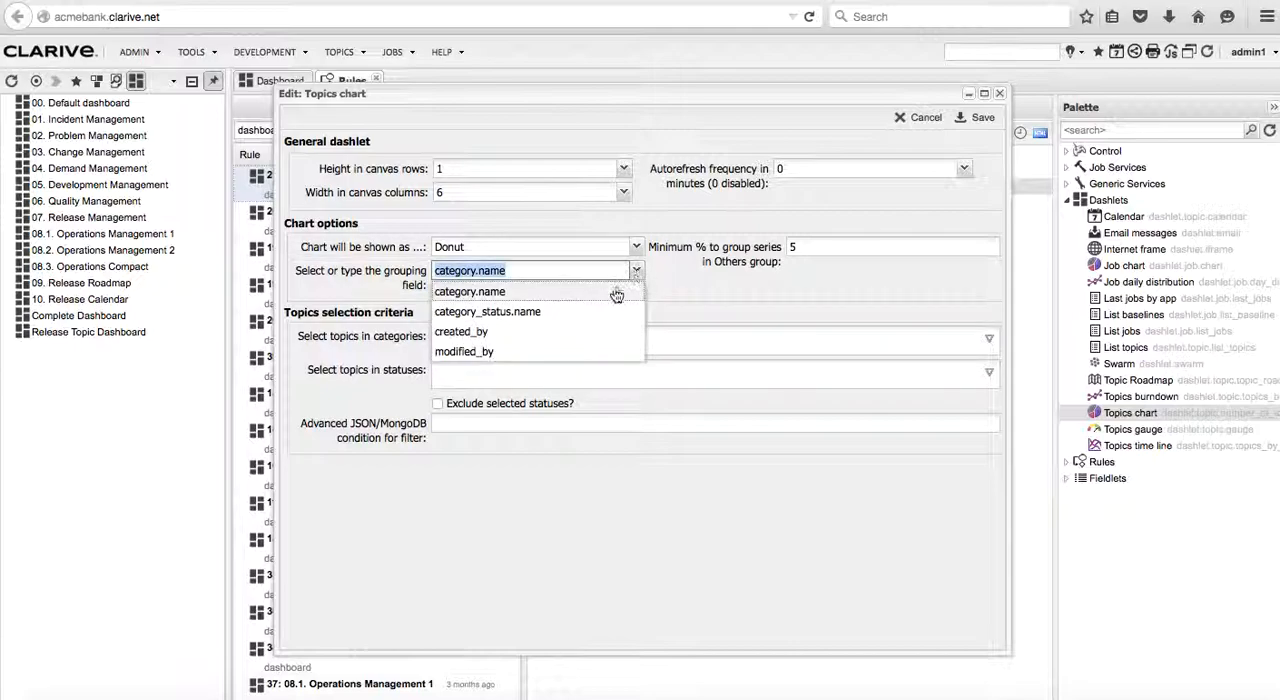
pyautogui.click(591, 314)
# Restrict the Topics chart dashlet to topics in the Incident category
pyautogui.click(512, 339)
pyautogui.click(990, 340)
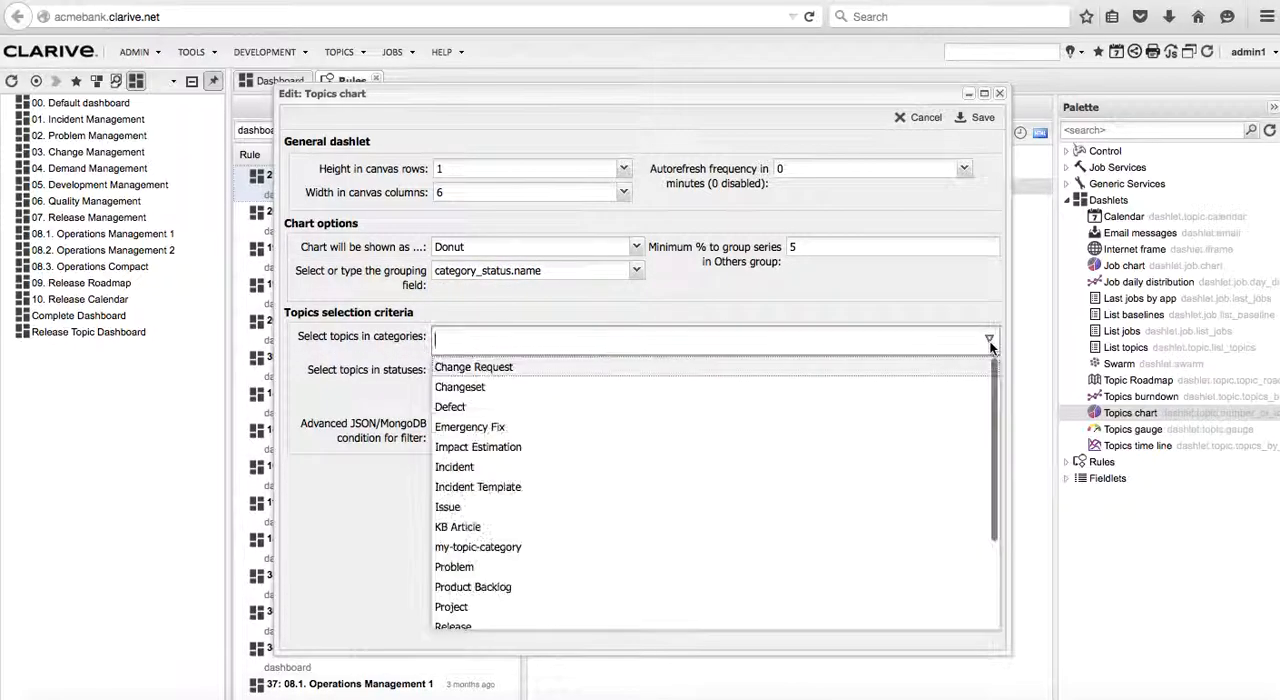
pyautogui.click(505, 466)
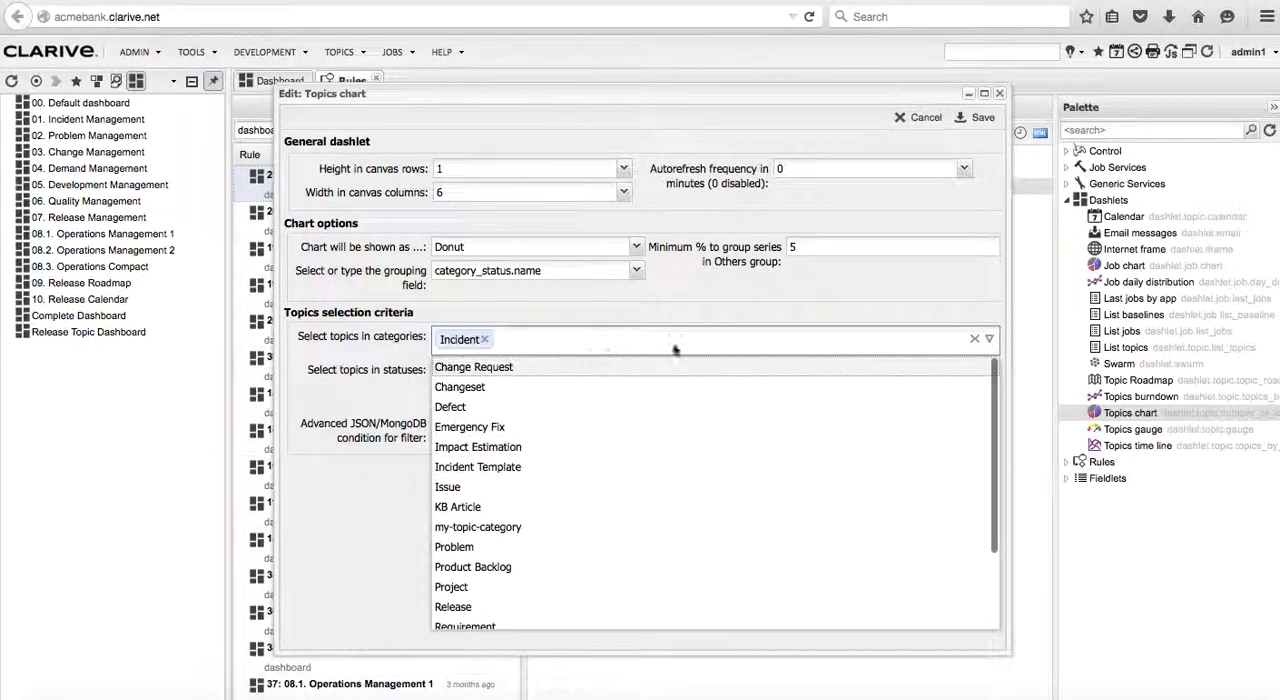
pyautogui.click(800, 329)
# Select the statuses Assigned, In Progress, Pending CR, Pending IT Action, New and Resolved for the Topics chart dashlet and save it
pyautogui.click(507, 375)
pyautogui.click(989, 372)
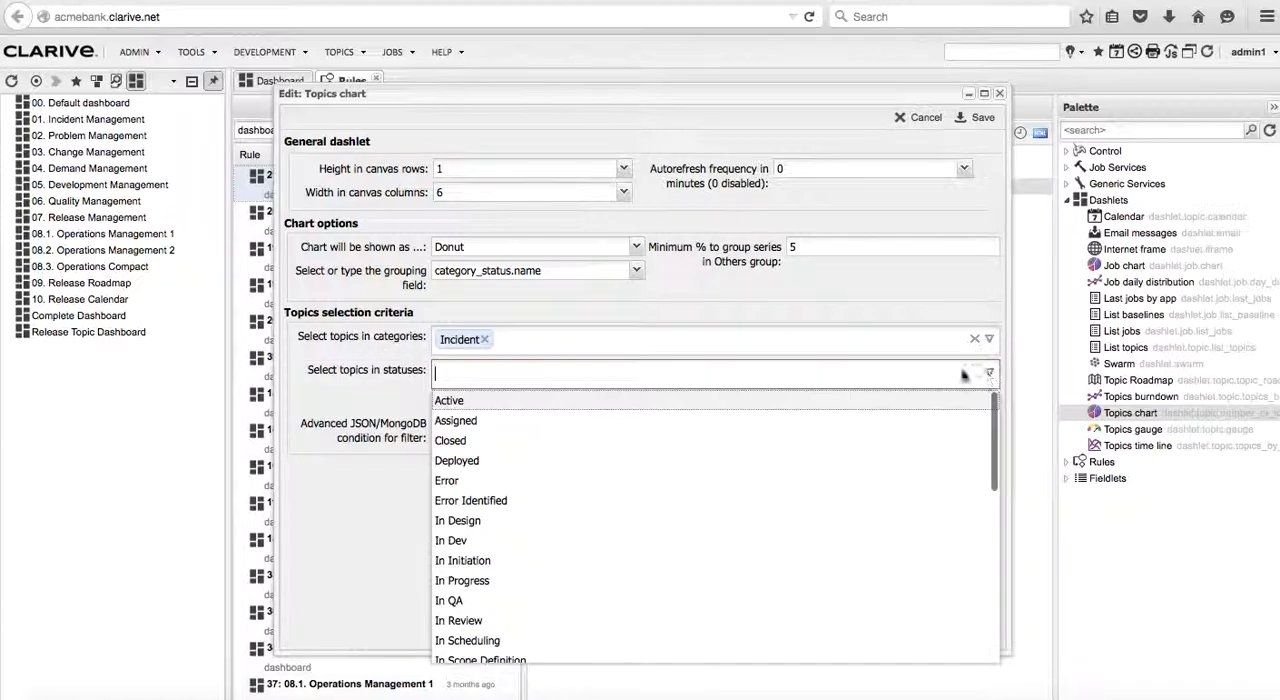
pyautogui.click(466, 421)
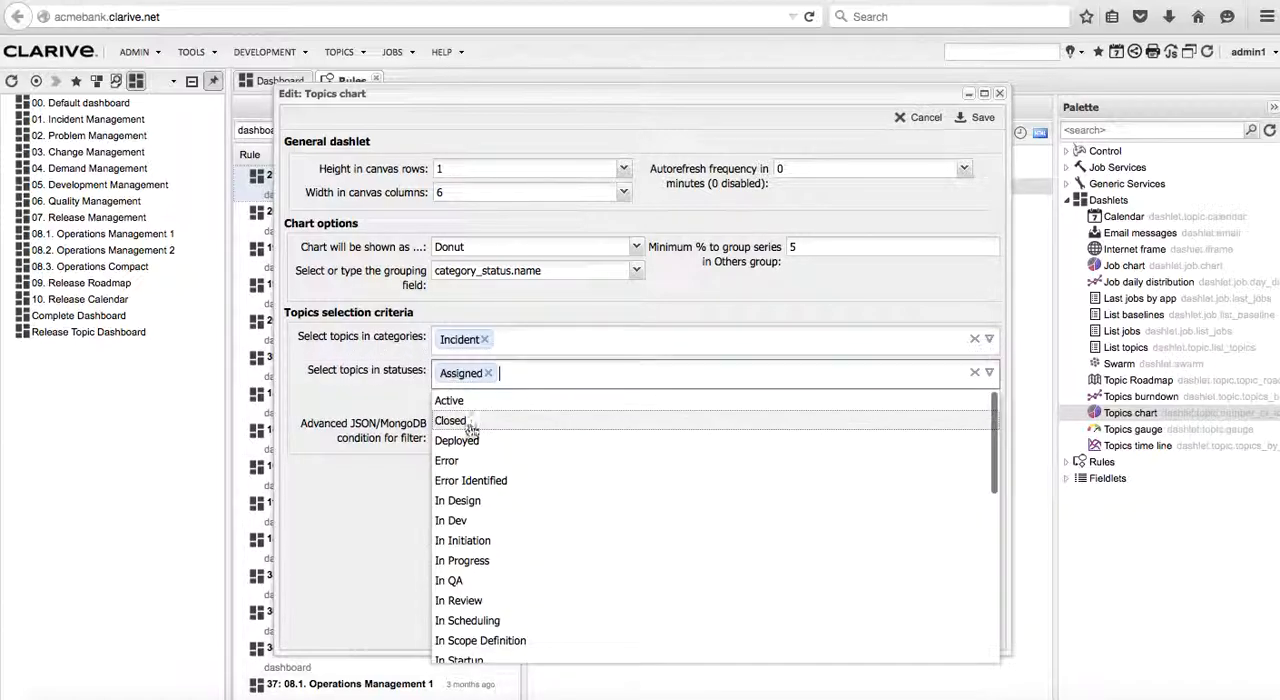
pyautogui.click(468, 561)
pyautogui.scroll(-5, 543, 592)
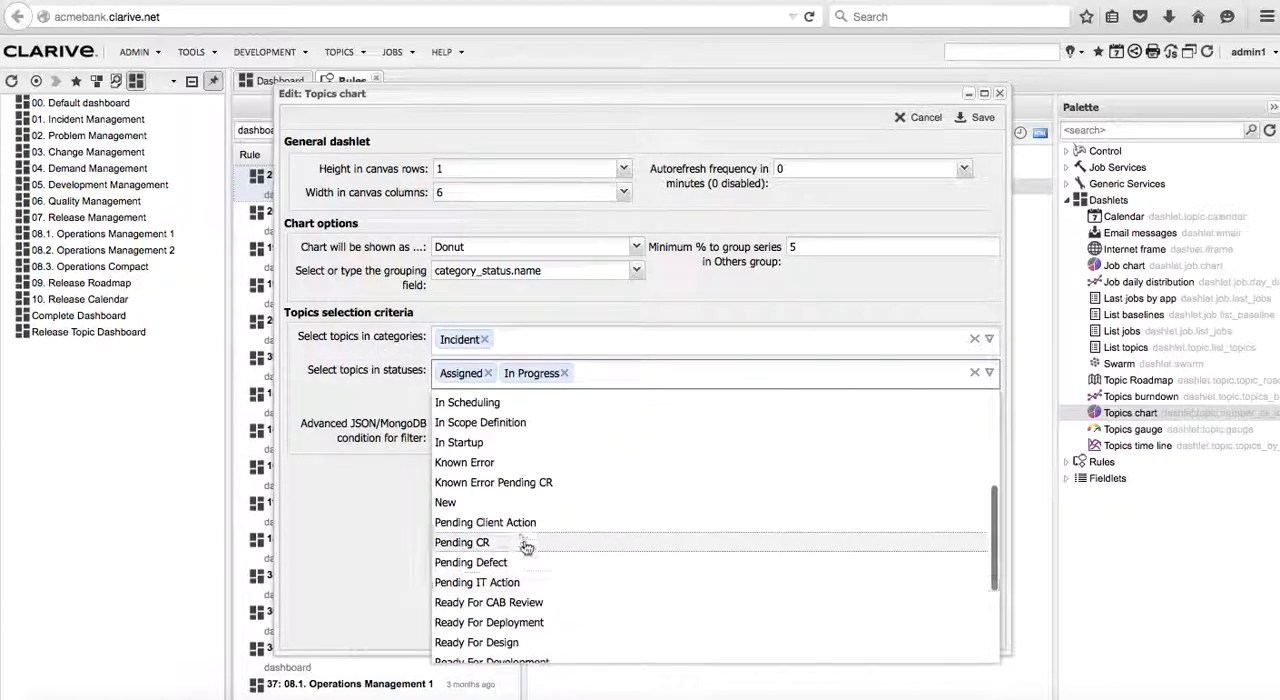
pyautogui.click(497, 544)
pyautogui.click(494, 559)
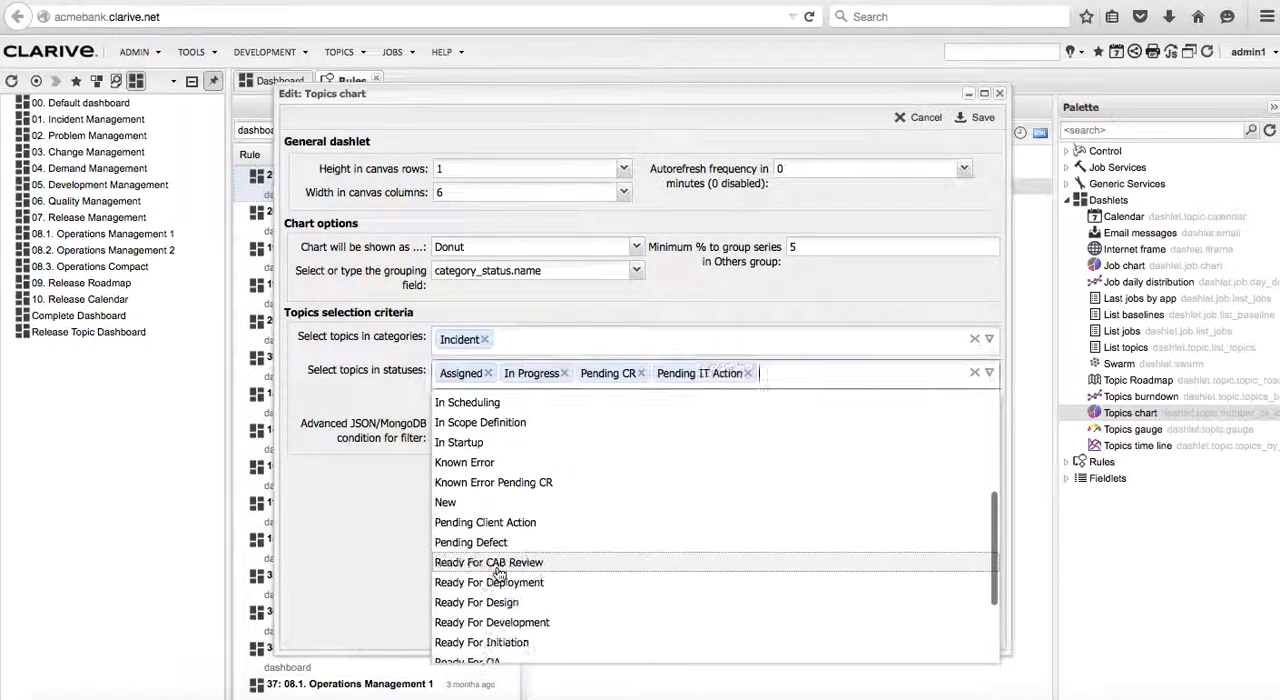
pyautogui.click(503, 503)
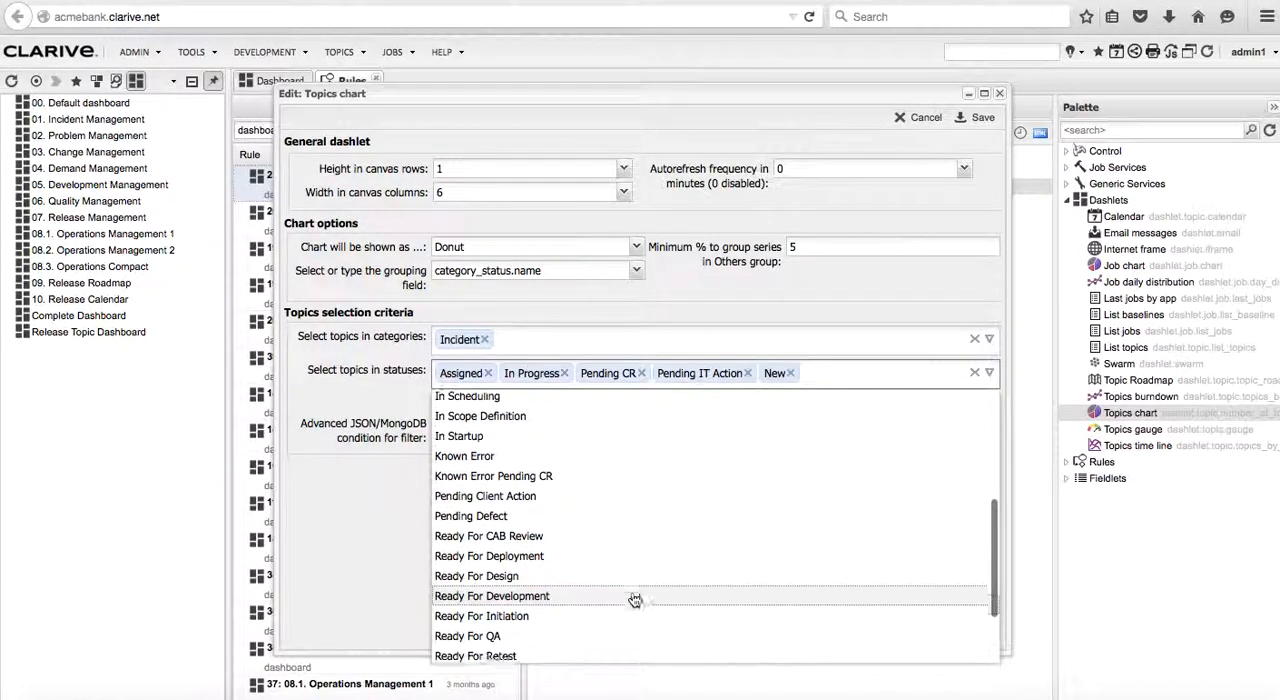
pyautogui.scroll(-2, 633, 598)
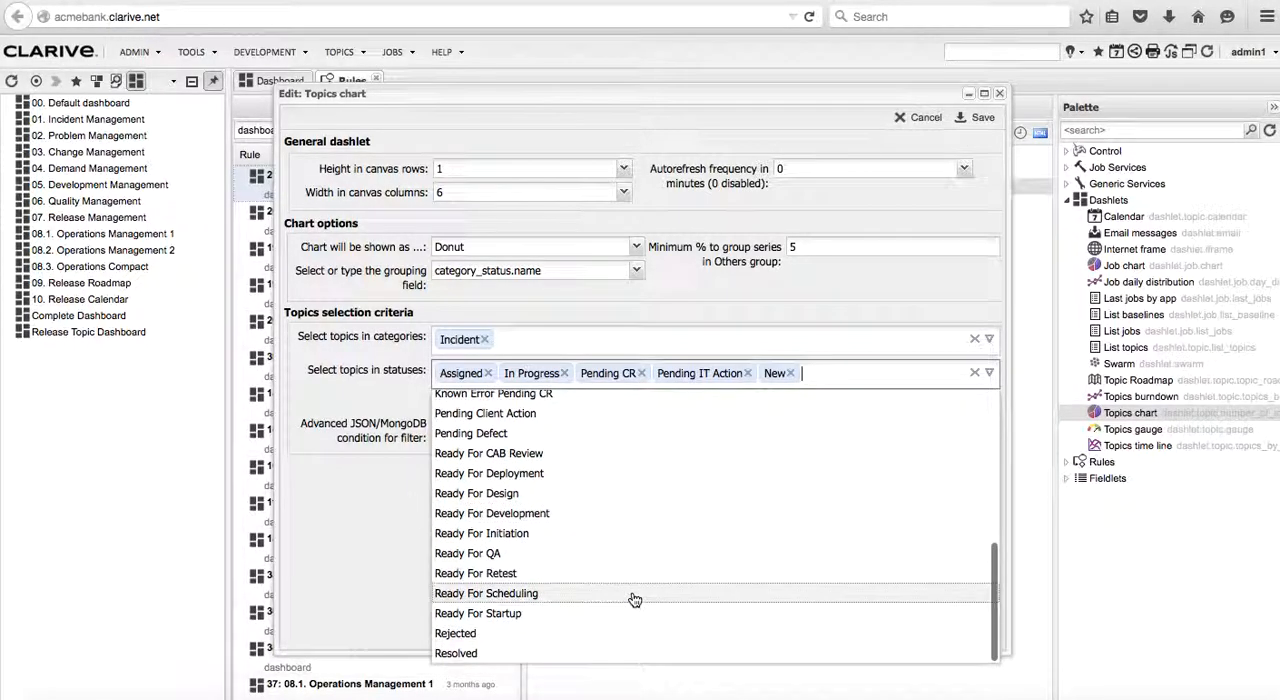
pyautogui.click(478, 654)
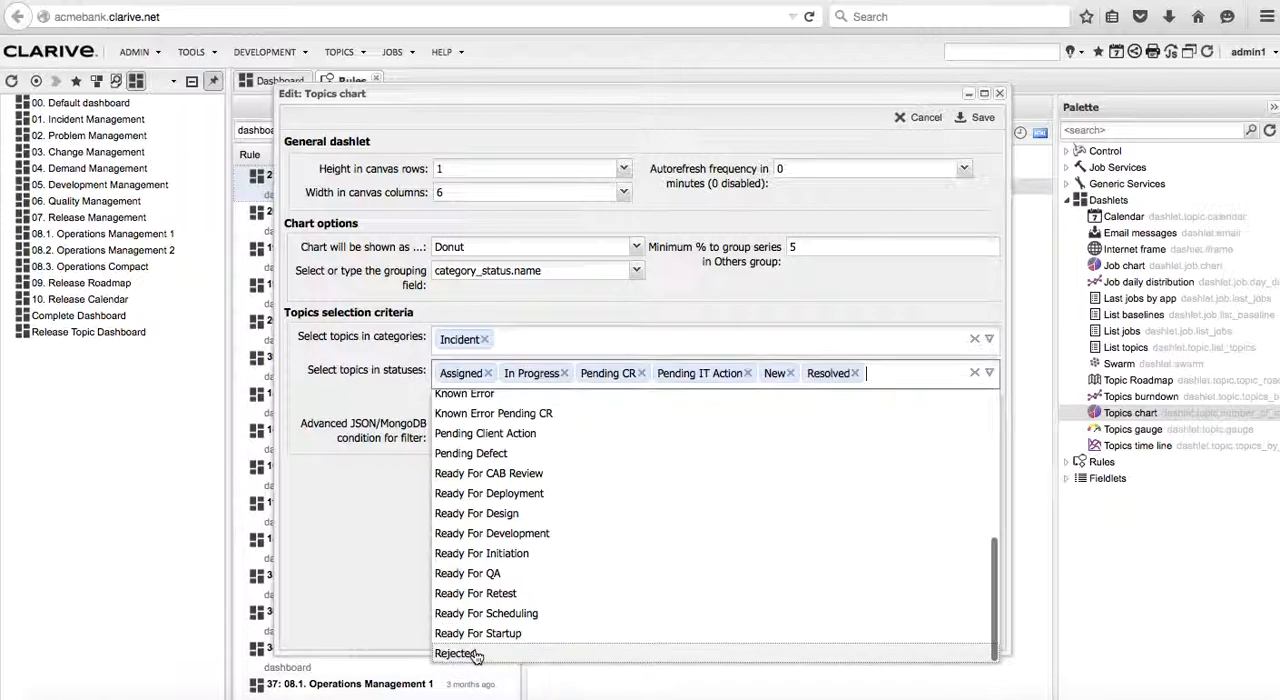
pyautogui.click(978, 117)
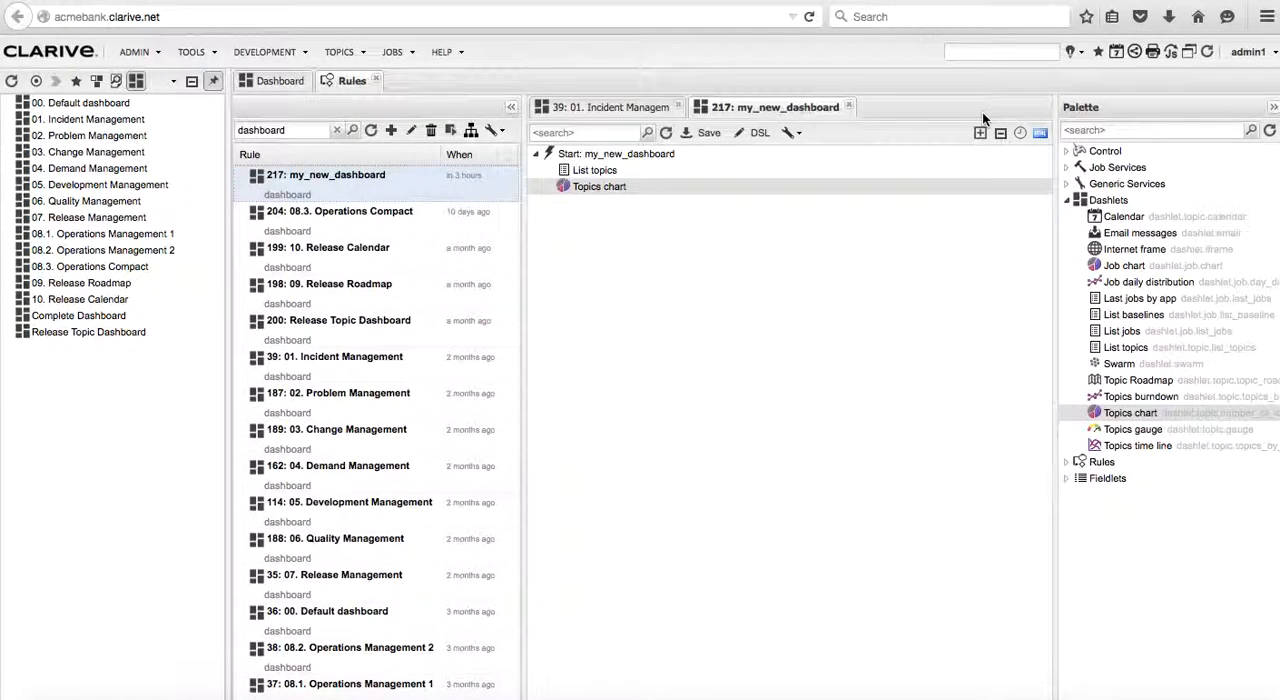
# Save the my_new_dashboard rule, then refresh the dashboard list and open my_new_dashboard from it
pyautogui.click(703, 140)
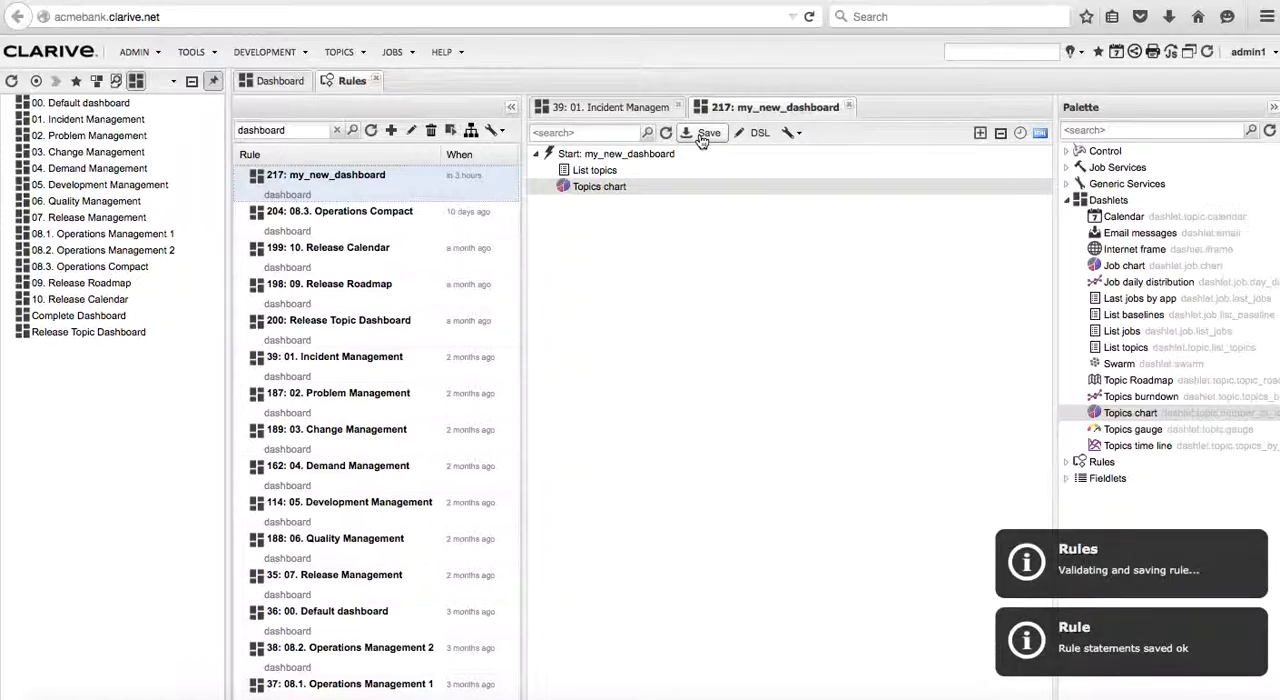
pyautogui.click(9, 84)
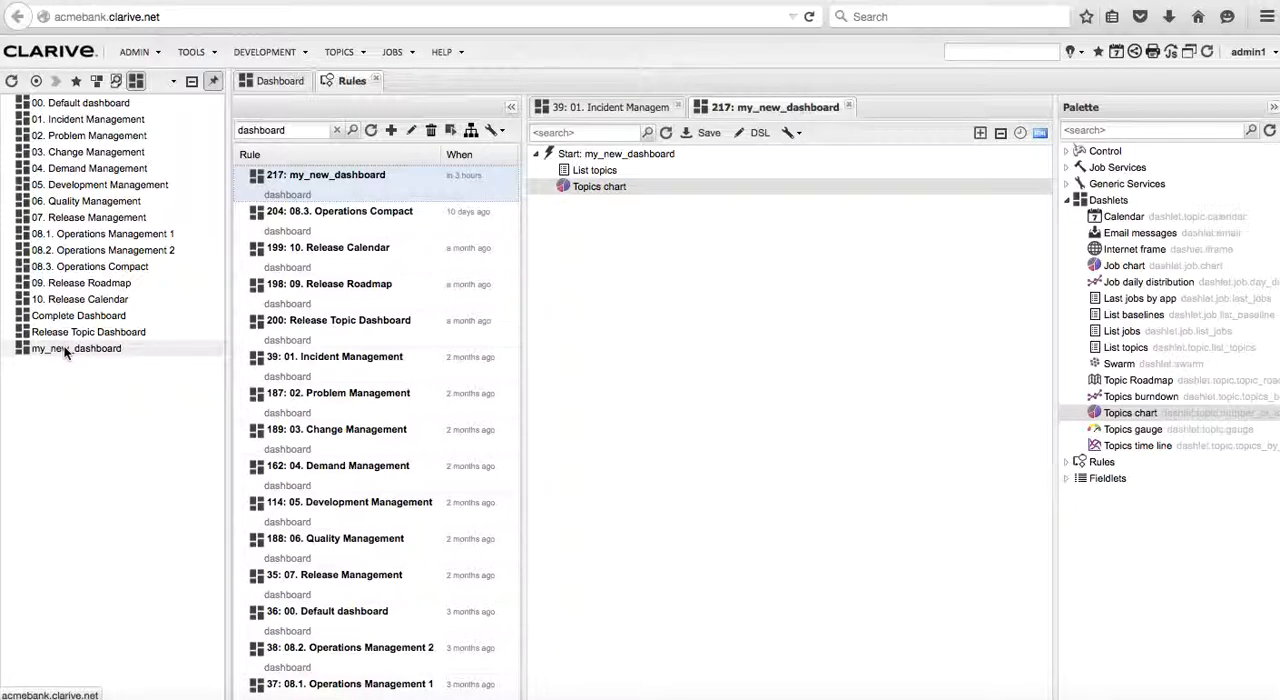
pyautogui.click(64, 349)
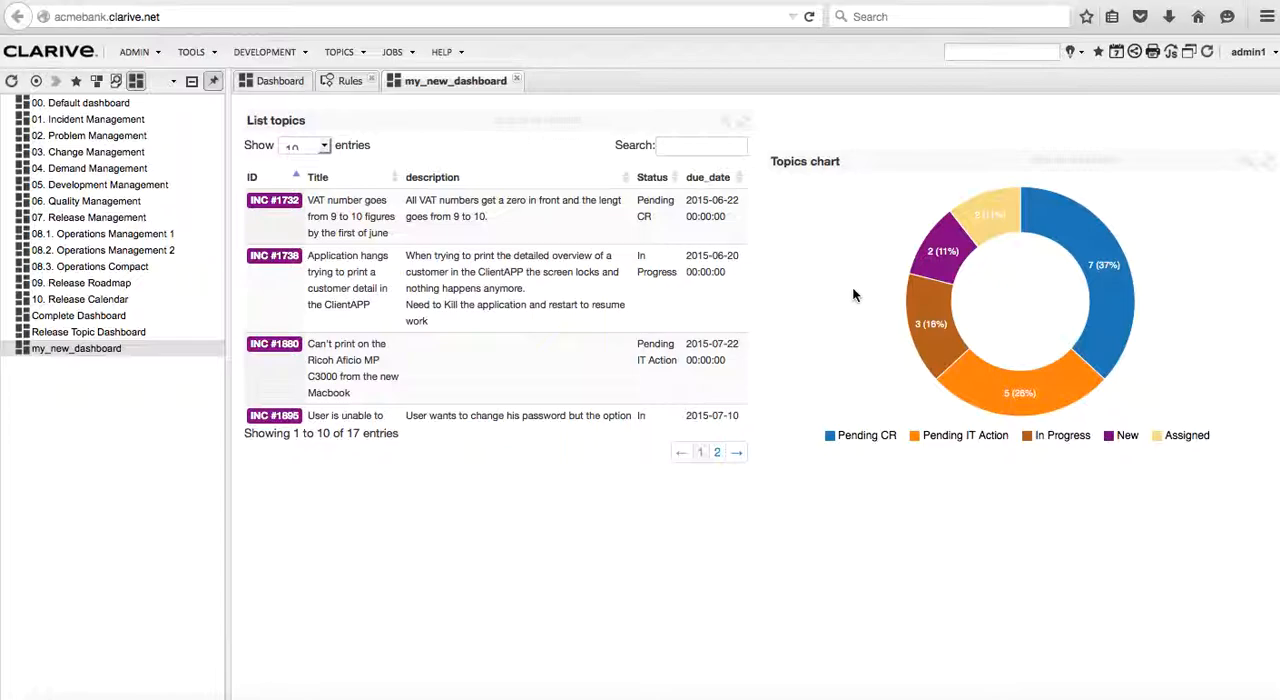
# Add the Closed status to the Topics chart's configuration directly on the opened dashboard and save it
pyautogui.click(1248, 163)
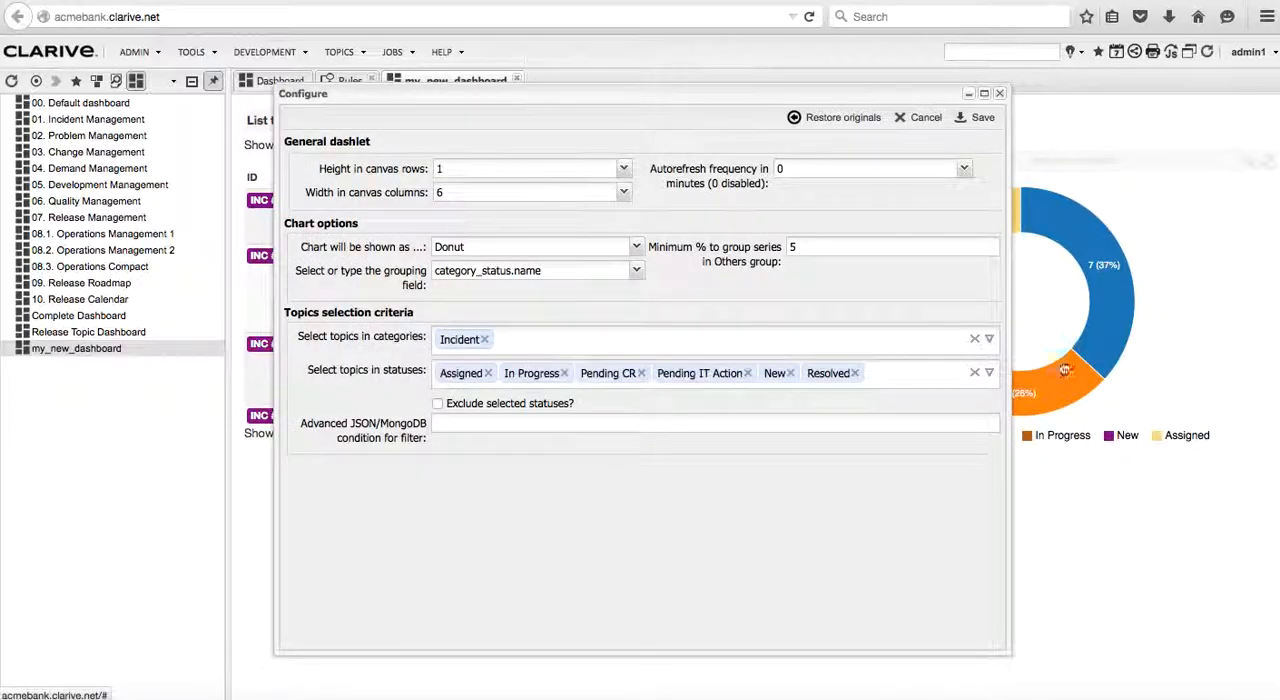
pyautogui.click(989, 373)
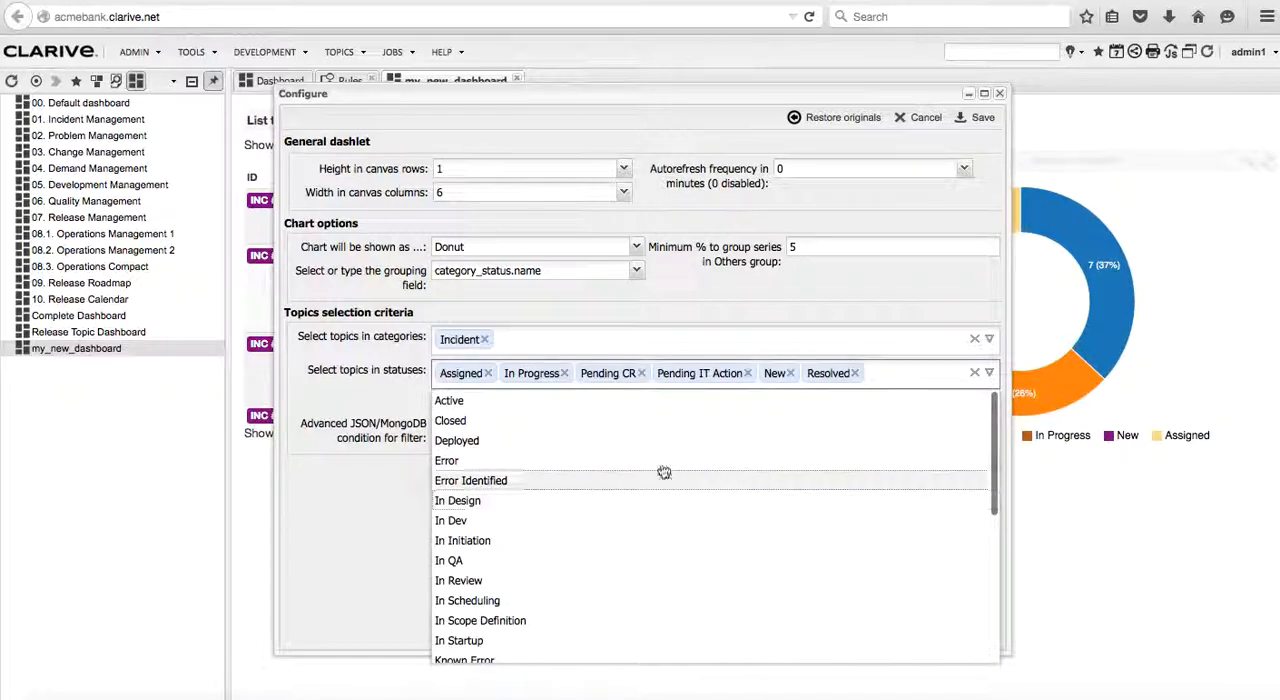
pyautogui.click(553, 419)
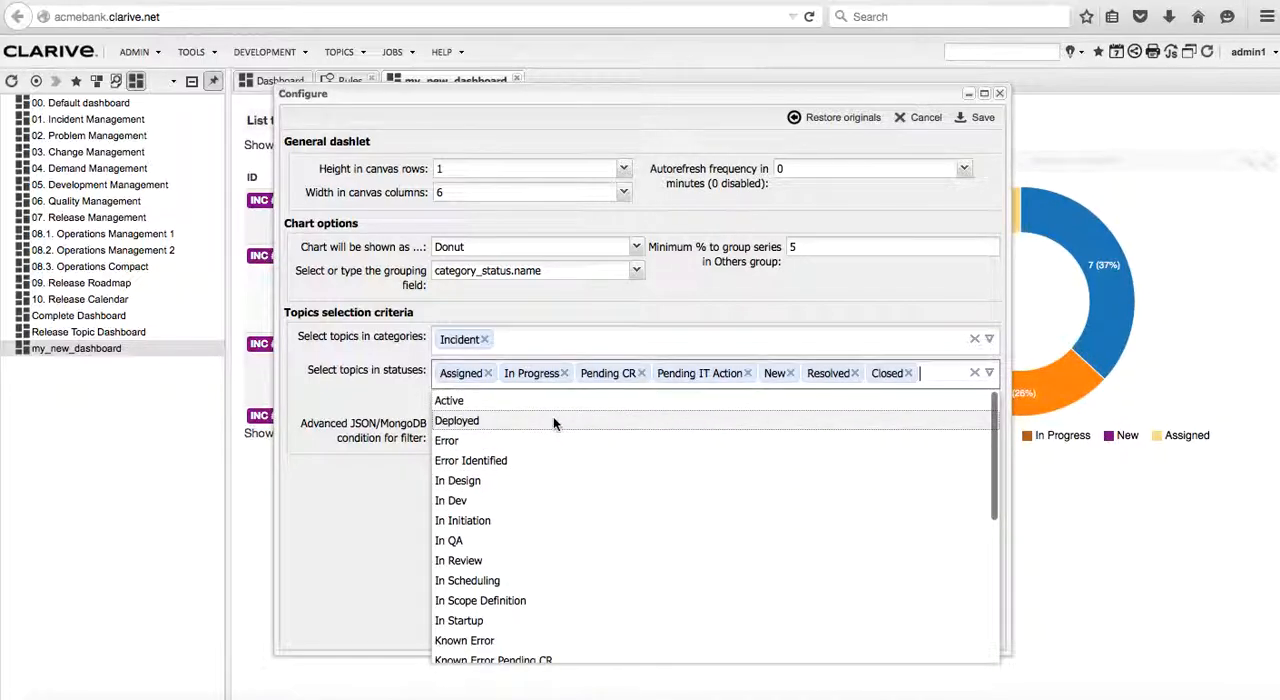
pyautogui.click(978, 117)
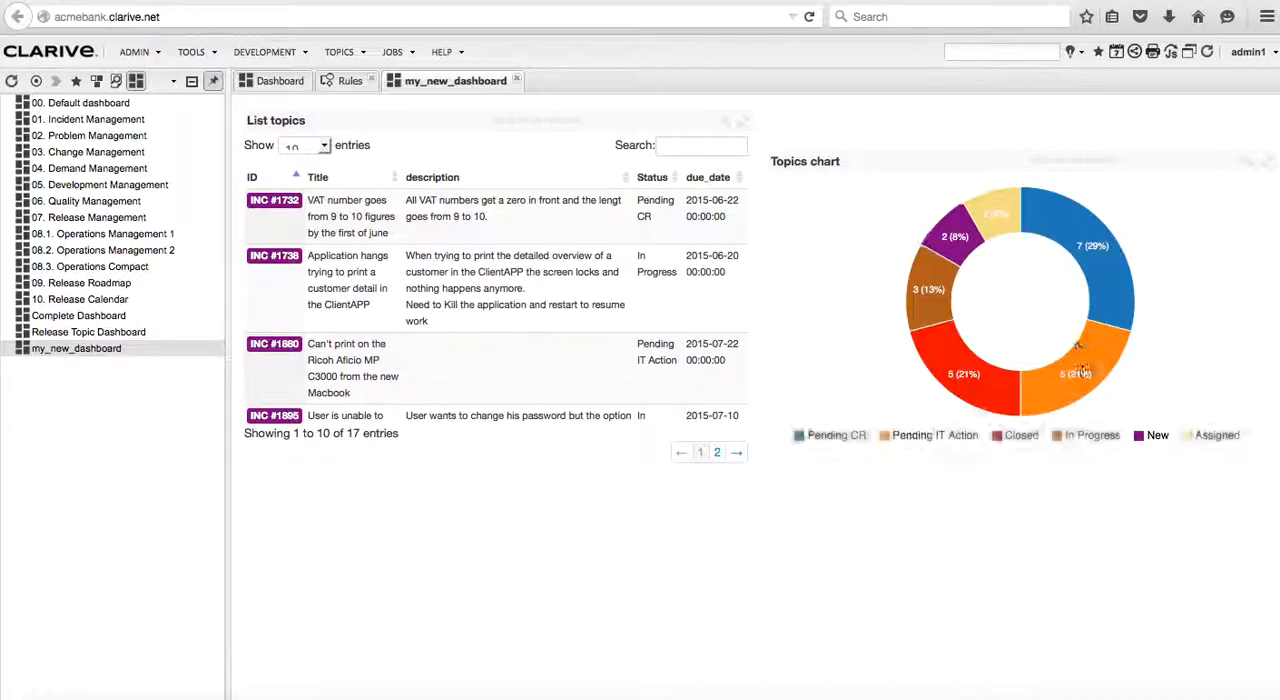
# View the topics behind the chart's Pending IT Action segment, then return through the dashboard to the my_new_dashboard rule
pyautogui.click(1088, 388)
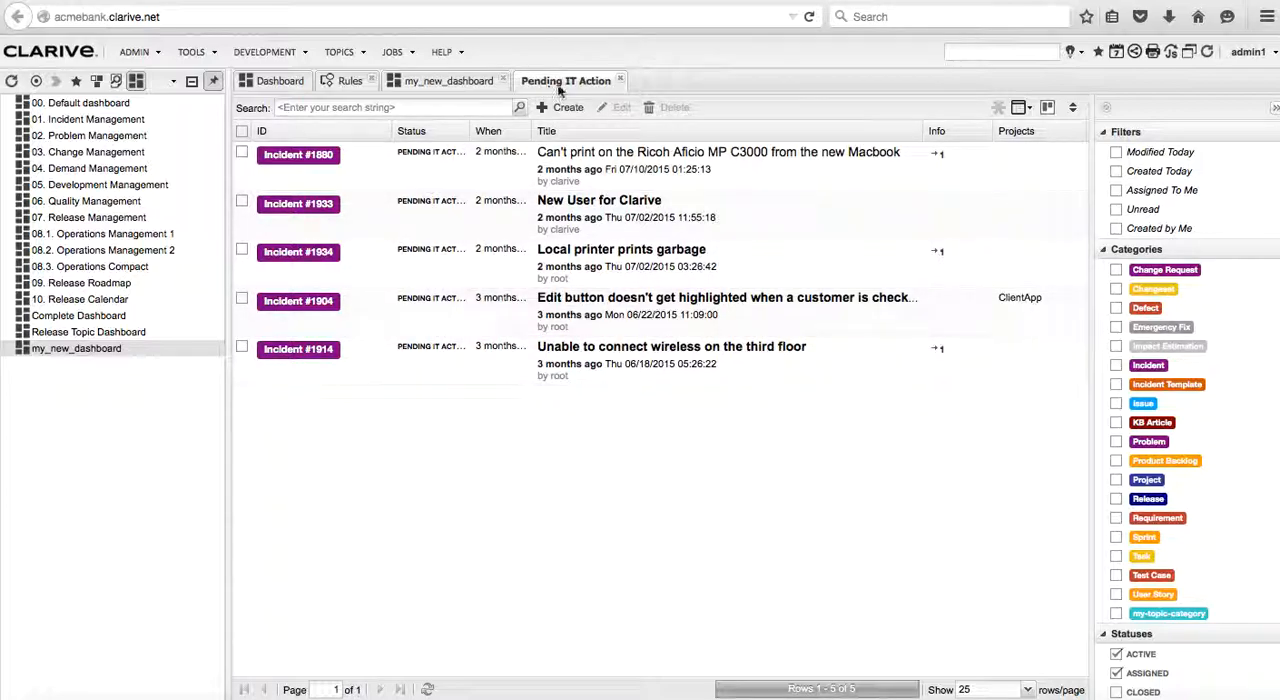
pyautogui.click(455, 82)
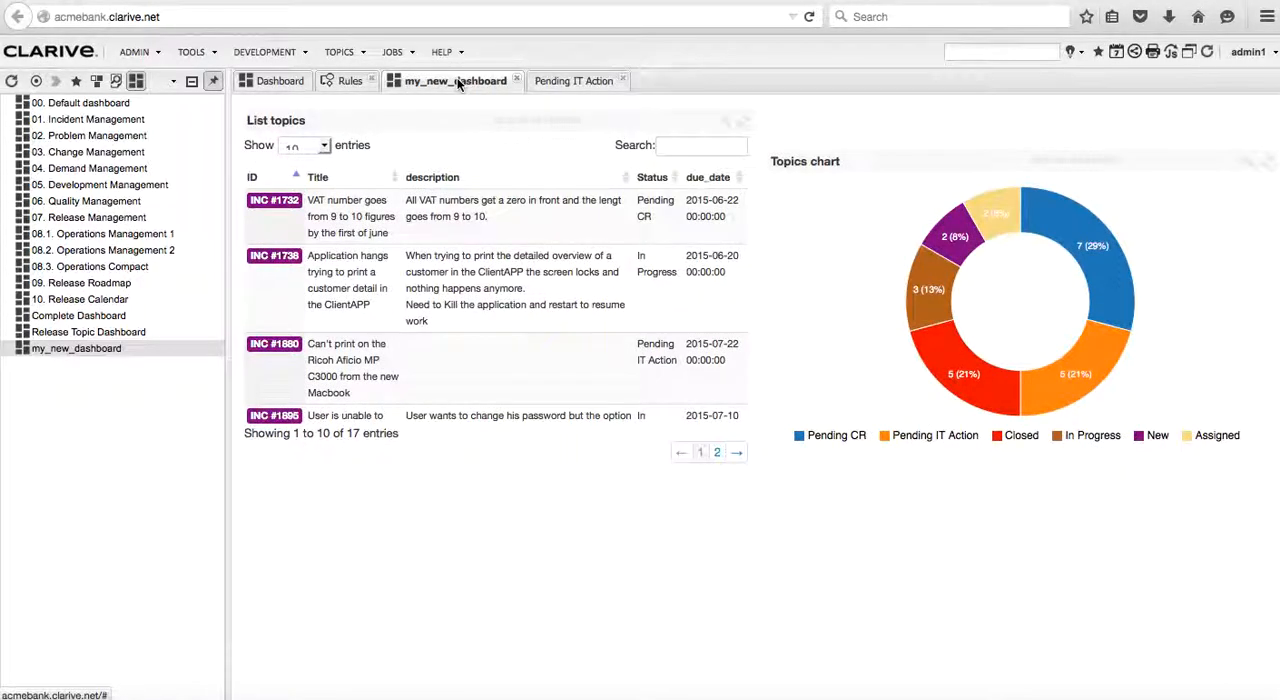
pyautogui.click(346, 81)
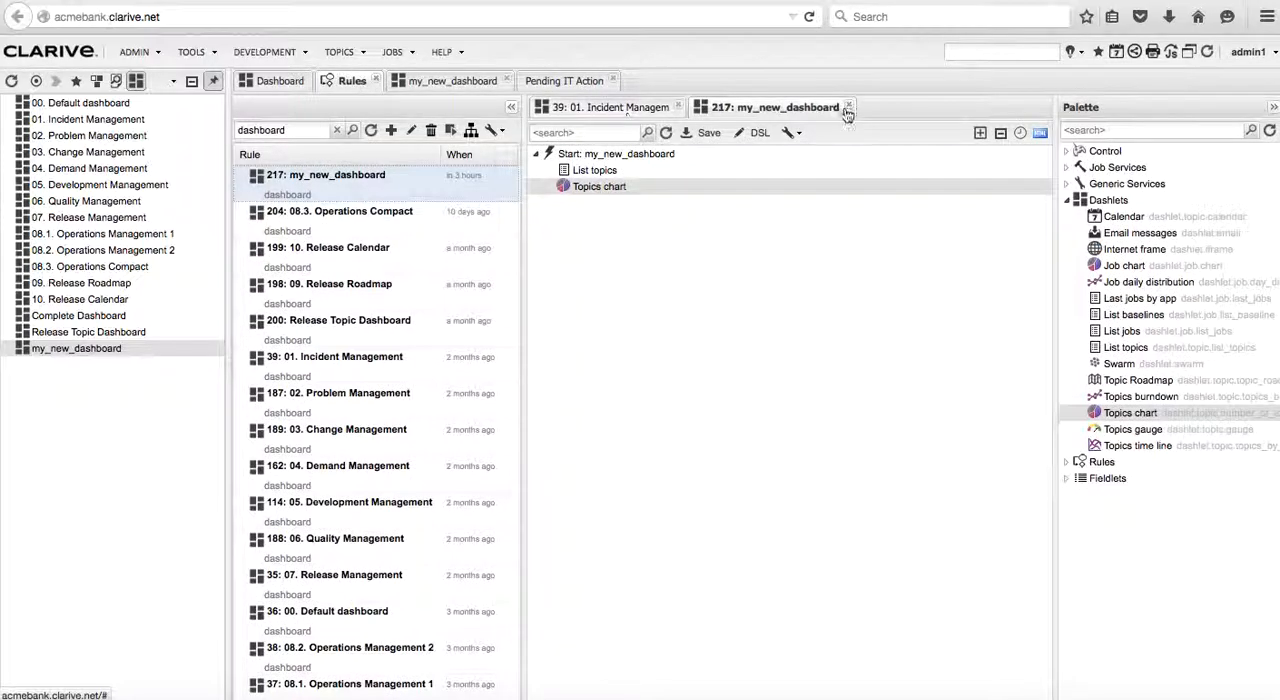